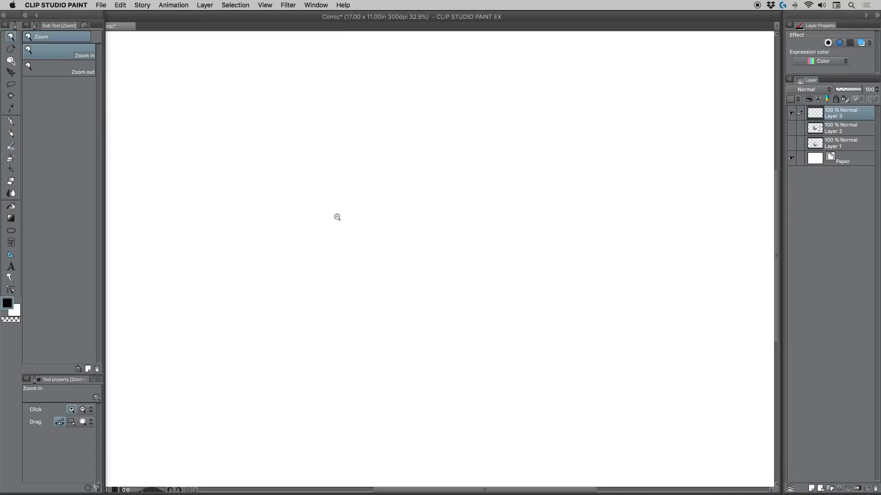
Step: Sketch the almond-shaped outline of an eye with the G-pen at size 3, including both lids and the two corners
left_click(11, 121)
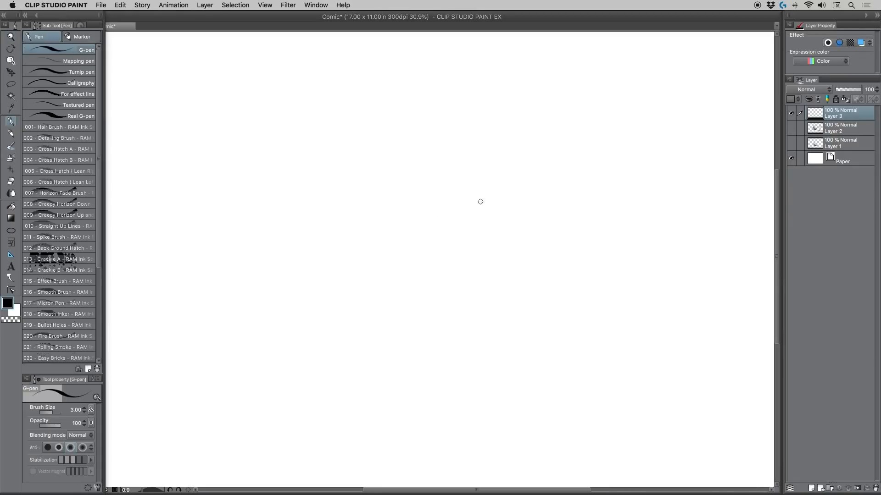
left_click_drag(530, 268, 505, 198)
mouse_move(523, 258)
left_mouse_down()
mouse_move(508, 204)
mouse_move(495, 193)
left_mouse_up()
mouse_move(525, 265)
left_mouse_down()
mouse_move(494, 194)
mouse_move(501, 200)
mouse_move(432, 187)
left_mouse_up()
mouse_move(499, 195)
left_mouse_down()
mouse_move(402, 187)
mouse_move(414, 182)
mouse_move(369, 202)
mouse_move(412, 181)
mouse_move(494, 197)
mouse_move(390, 184)
mouse_move(360, 204)
mouse_move(333, 196)
mouse_move(366, 221)
mouse_move(427, 247)
mouse_move(528, 274)
mouse_move(464, 259)
mouse_move(362, 215)
mouse_move(390, 184)
mouse_move(459, 186)
mouse_move(501, 198)
mouse_move(518, 236)
mouse_move(537, 248)
left_mouse_up()
left_click_drag(528, 207, 534, 241)
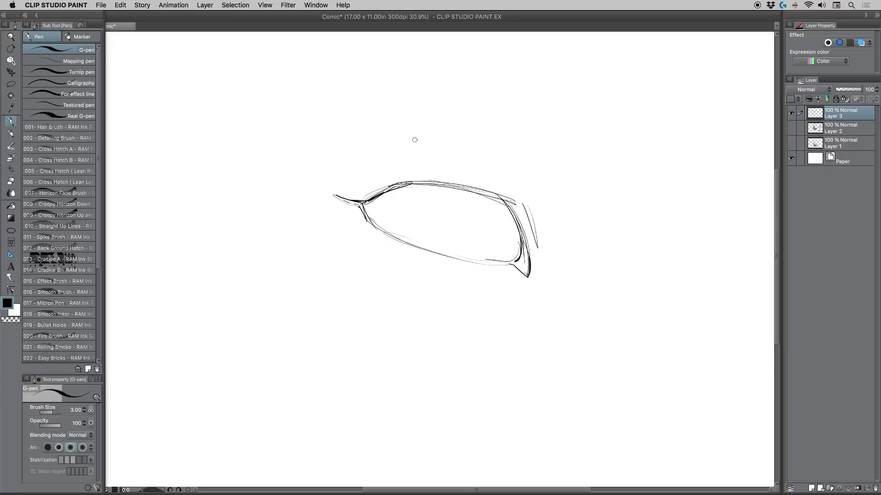
Step: Sketch an arched eyebrow above the eye, with short hair strokes at its inner end and a tapering tail
left_click_drag(541, 148, 558, 192)
left_click_drag(541, 151, 556, 184)
left_click_drag(528, 136, 552, 186)
left_click_drag(536, 159, 545, 182)
left_click_drag(515, 132, 546, 178)
left_click_drag(419, 108, 541, 164)
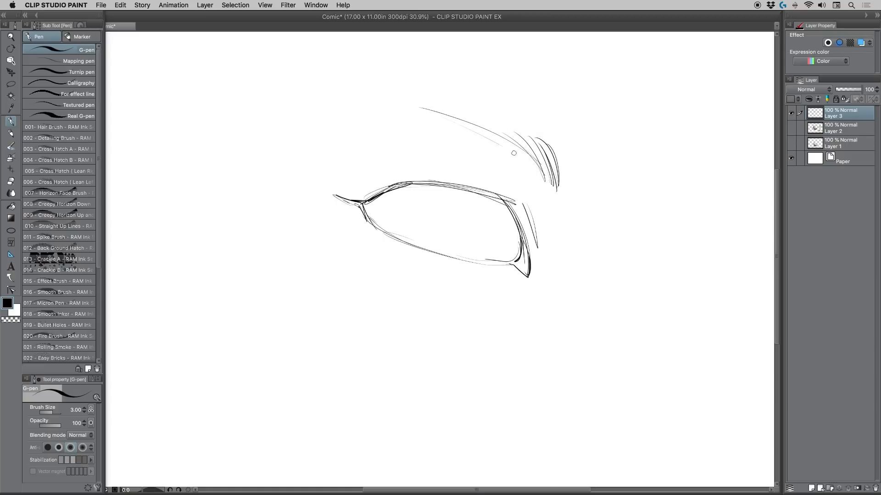
mouse_move(432, 122)
left_mouse_down()
mouse_move(544, 180)
mouse_move(403, 111)
mouse_move(340, 131)
mouse_move(406, 114)
left_mouse_up()
mouse_move(406, 114)
left_mouse_down()
mouse_move(339, 128)
mouse_move(421, 121)
left_mouse_up()
left_click_drag(556, 163, 558, 194)
mouse_move(558, 161)
left_mouse_down()
mouse_move(558, 195)
mouse_move(478, 135)
mouse_move(410, 102)
mouse_move(330, 124)
left_mouse_up()
mouse_move(337, 124)
left_mouse_down()
mouse_move(406, 116)
mouse_move(535, 171)
left_mouse_up()
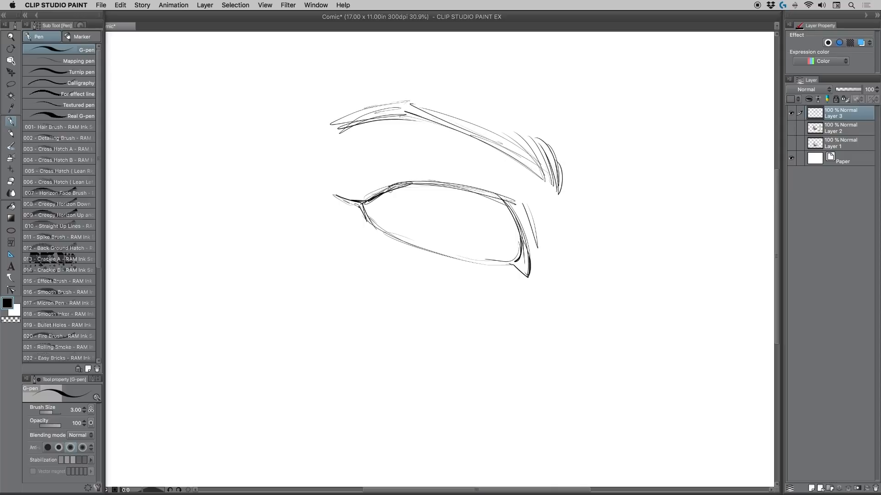
Step: Draw the iris partly covered by the upper lid, with a small round pupil inside it
left_click_drag(388, 191, 491, 196)
left_click_drag(458, 192, 380, 188)
left_click_drag(460, 201, 448, 232)
mouse_move(465, 205)
left_mouse_down()
mouse_move(452, 230)
mouse_move(404, 230)
left_mouse_up()
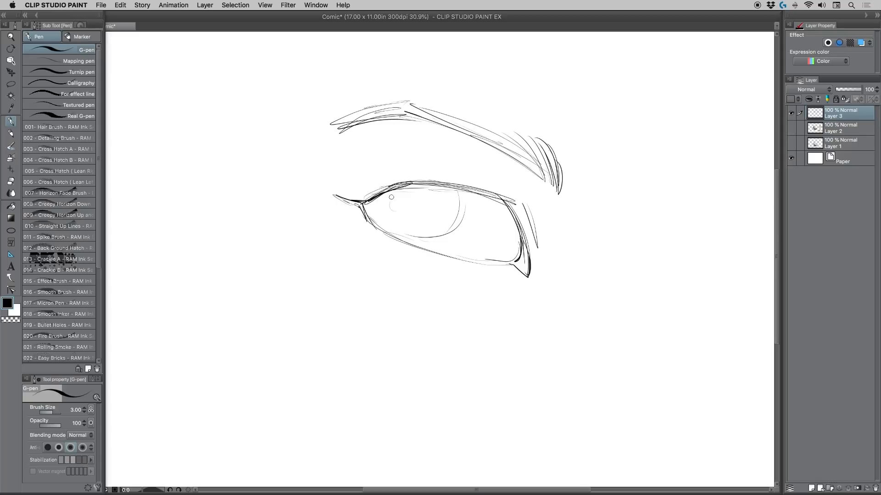
mouse_move(397, 188)
left_mouse_down()
mouse_move(401, 229)
mouse_move(431, 240)
left_mouse_up()
mouse_move(459, 197)
left_mouse_down()
mouse_move(463, 233)
mouse_move(425, 244)
mouse_move(390, 222)
mouse_move(404, 179)
mouse_move(403, 238)
left_mouse_up()
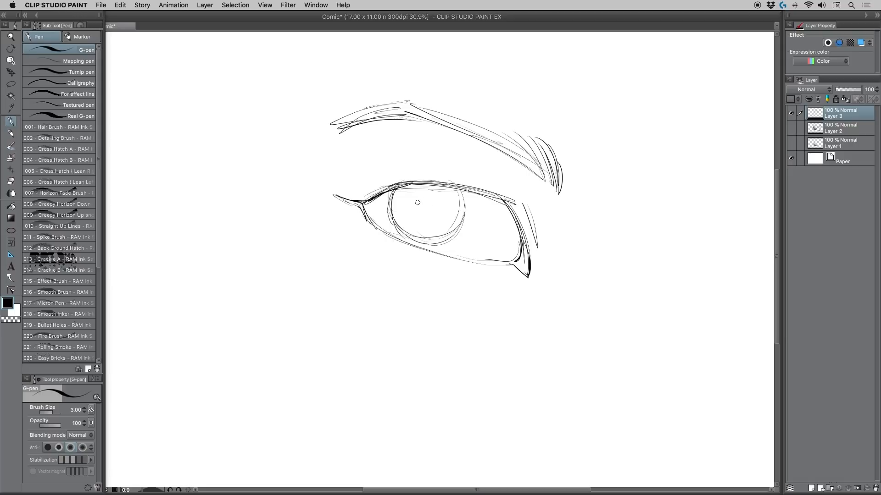
mouse_move(426, 195)
left_mouse_down()
mouse_move(417, 206)
mouse_move(432, 194)
mouse_move(417, 202)
mouse_move(449, 231)
left_mouse_up()
Step: Reinforce the upper and lower lid lines and add light crease strokes above the lid and at both eye corners
left_click_drag(372, 194, 480, 195)
left_click_drag(431, 180, 509, 201)
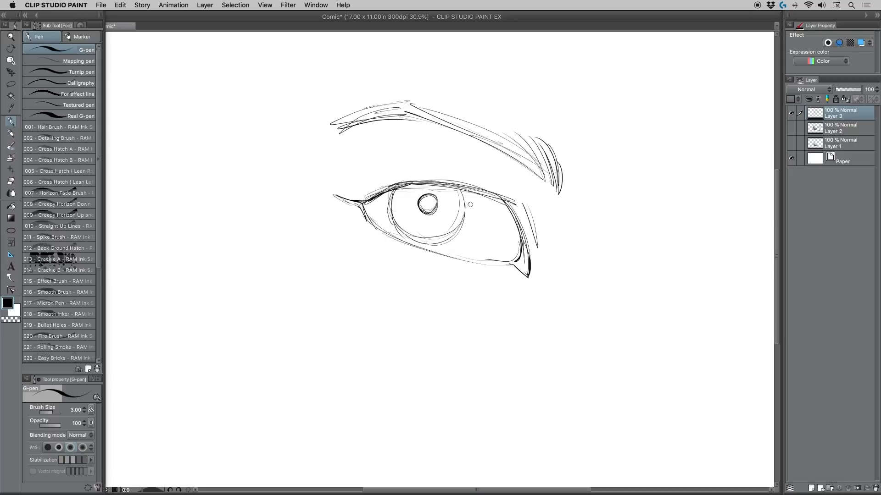
mouse_move(362, 205)
left_mouse_down()
mouse_move(385, 230)
mouse_move(445, 255)
left_mouse_up()
left_click_drag(458, 175, 530, 204)
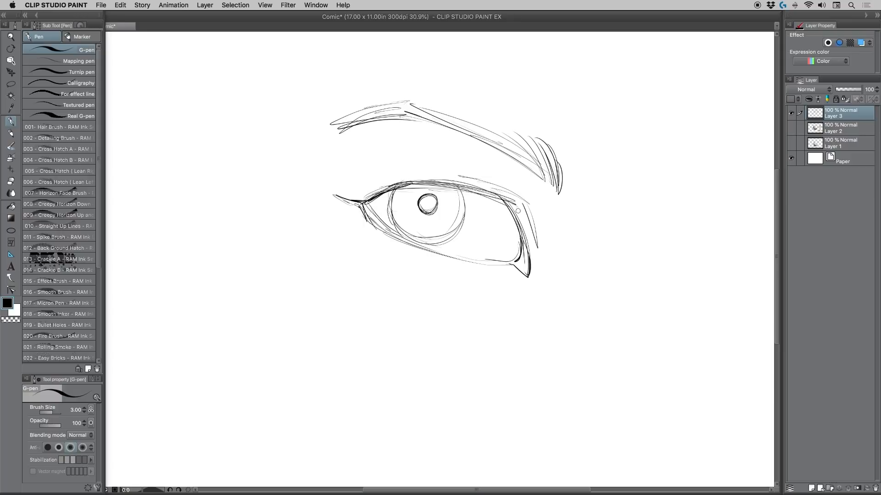
left_click_drag(536, 259, 537, 282)
left_click_drag(341, 188, 367, 187)
Step: Strengthen the eyebrow's lower edge and the hair strokes at its inner end
left_click_drag(429, 110, 533, 159)
mouse_move(520, 149)
left_mouse_down()
mouse_move(545, 155)
mouse_move(560, 188)
left_mouse_up()
left_click_drag(560, 161, 561, 193)
Step: Draw a small cross-hatching sample below the eye, layering thin parallel strokes in three directions
left_click_drag(583, 323, 541, 357)
mouse_move(587, 331)
left_mouse_down()
mouse_move(541, 360)
mouse_move(553, 370)
left_mouse_up()
left_click_drag(540, 339, 555, 367)
left_click_drag(546, 337, 568, 364)
left_click_drag(559, 333, 581, 360)
left_click_drag(571, 329, 592, 355)
left_click_drag(584, 325, 596, 353)
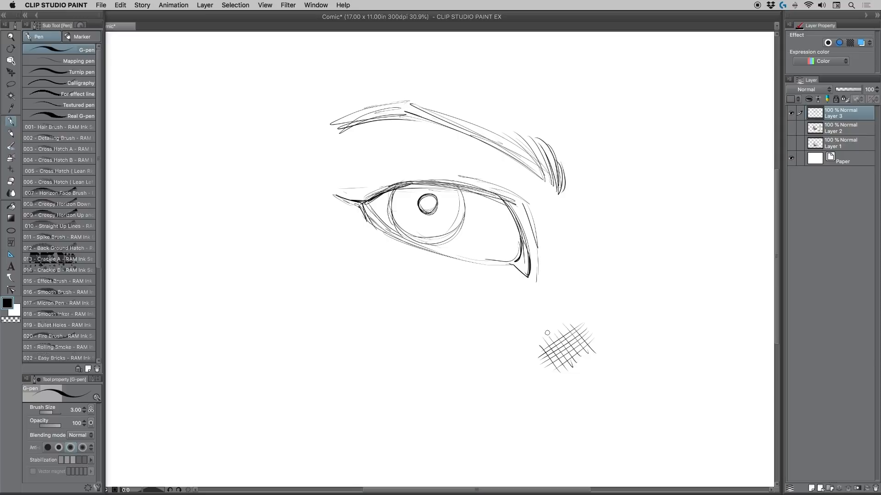
left_click_drag(548, 331, 546, 366)
left_click_drag(554, 329, 557, 373)
left_click_drag(565, 326, 568, 373)
left_click_drag(575, 321, 576, 370)
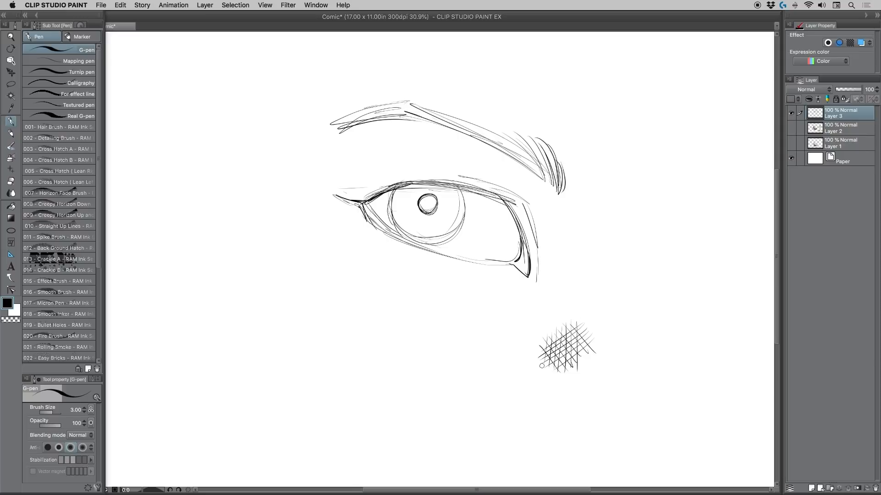
Step: Undo all strokes of the thin cross-hatching sample below the eye
key("super+z")
key("super+z")
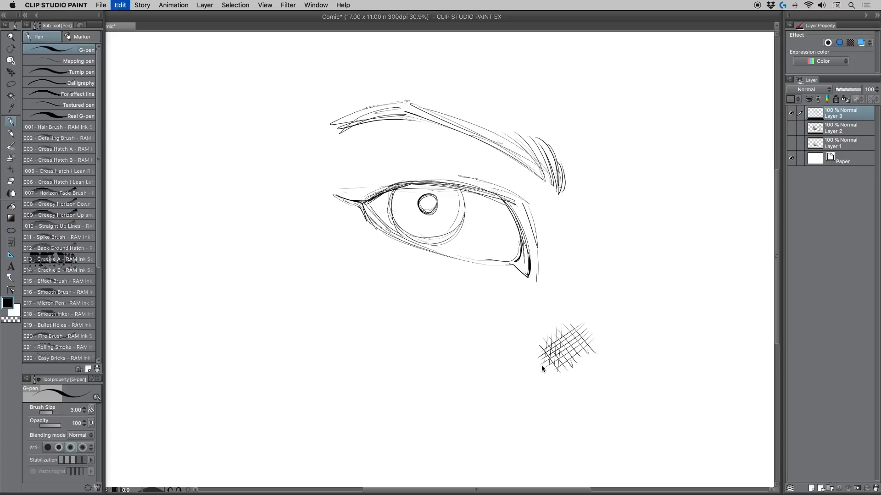
key("super+z")
key("super+z")
key("super+z")
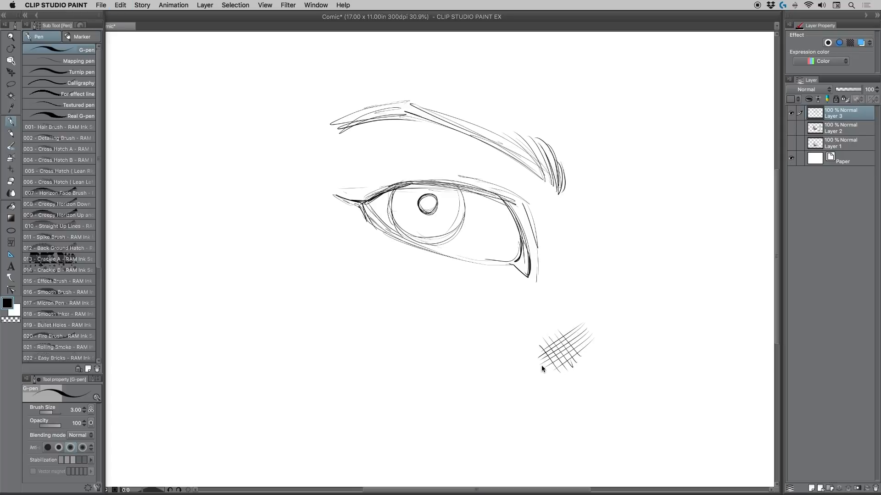
key("super+z")
key("super+z")
key("super+z")
key("super+z")
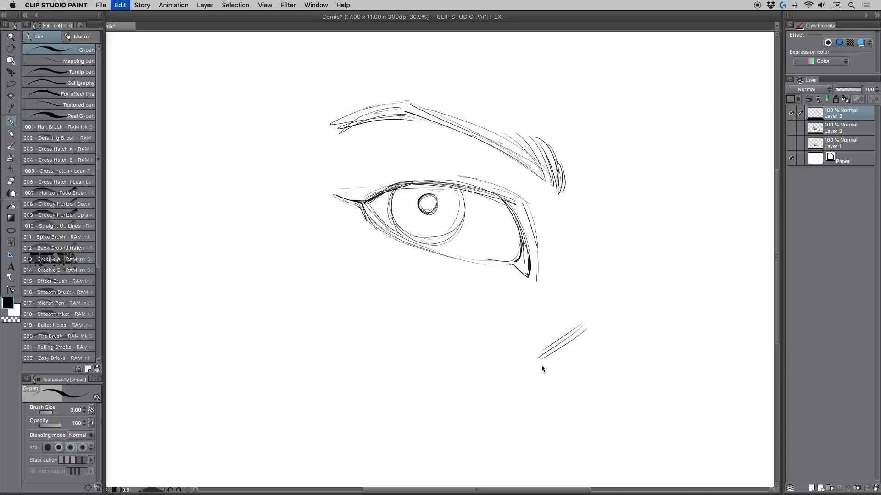
key("super+z")
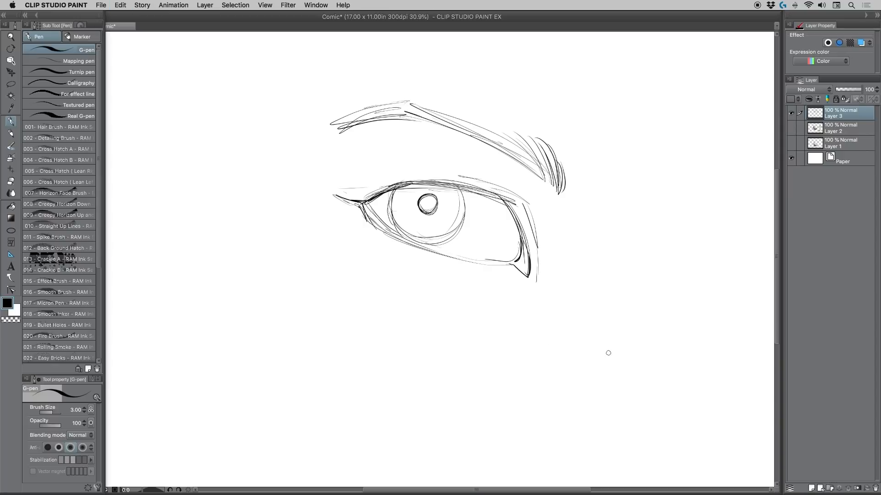
Step: Draw a feathered hatching sample beside the eye with thick-to-thin upward strokes, crossed by a second slanted set
mouse_move(609, 355)
left_mouse_down()
mouse_move(610, 298)
mouse_move(612, 345)
mouse_move(614, 328)
left_mouse_up()
mouse_move(612, 354)
left_mouse_down()
mouse_move(625, 282)
mouse_move(627, 327)
mouse_move(629, 299)
left_mouse_up()
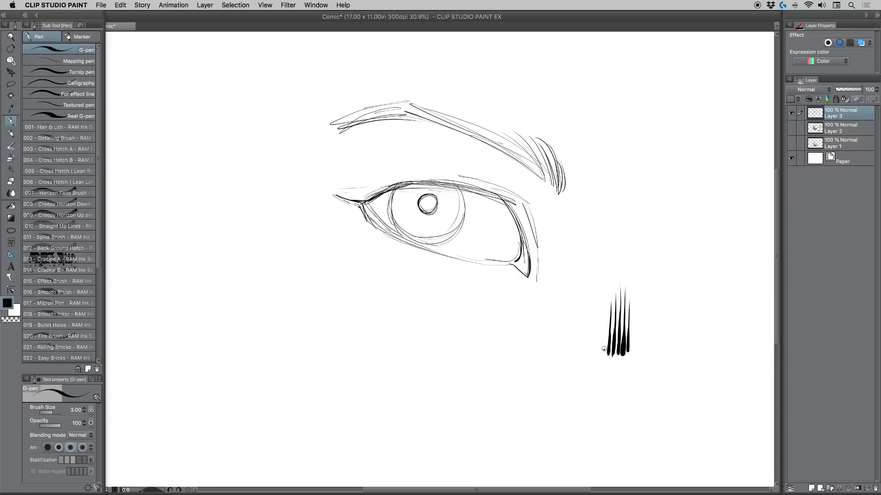
left_click_drag(604, 350, 635, 299)
left_click_drag(611, 351, 637, 302)
mouse_move(619, 345)
left_mouse_down()
mouse_move(639, 304)
mouse_move(632, 343)
left_mouse_up()
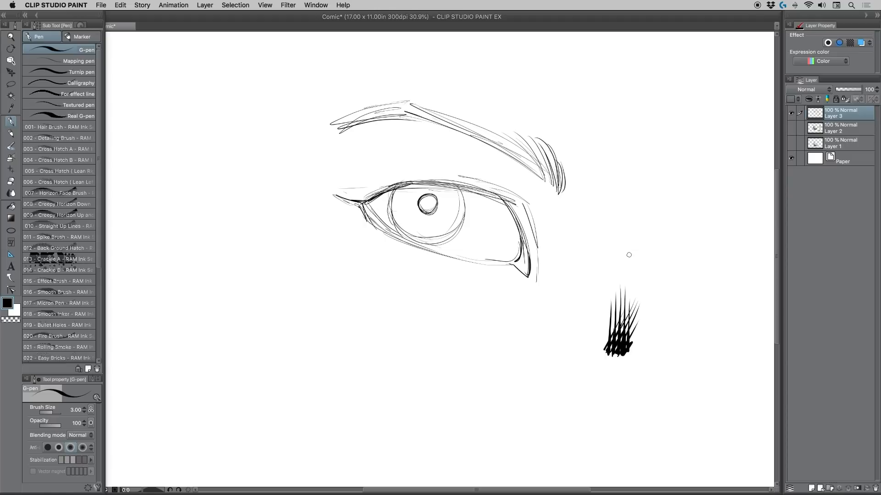
Step: Undo all strokes of the feathered hatching sample
key("super+z")
key("super+z")
key("super+z")
key("super+z")
key("super+z")
key("super+z")
key("super+z")
key("super+z")
key("super+z")
key("super+z")
key("super+z")
key("super+z")
key("super+z")
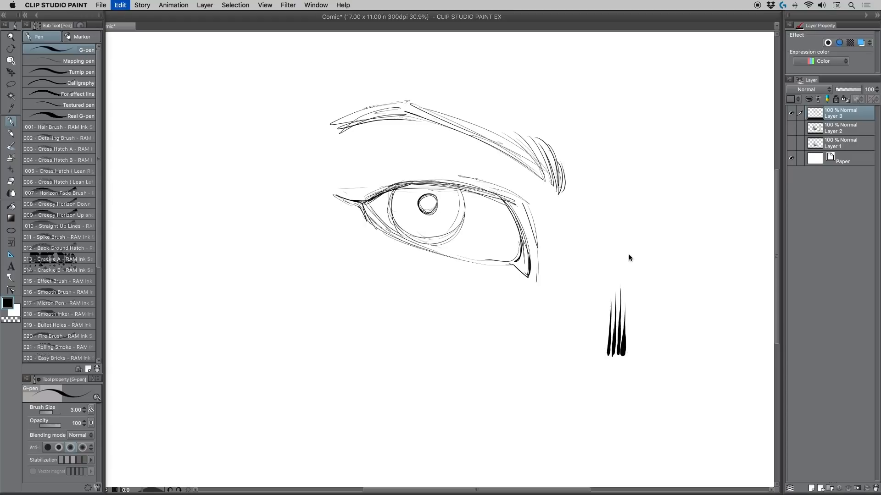
key("super+z")
key("super+z")
key("super+z")
key("super+z")
key("super+z")
key("super+z")
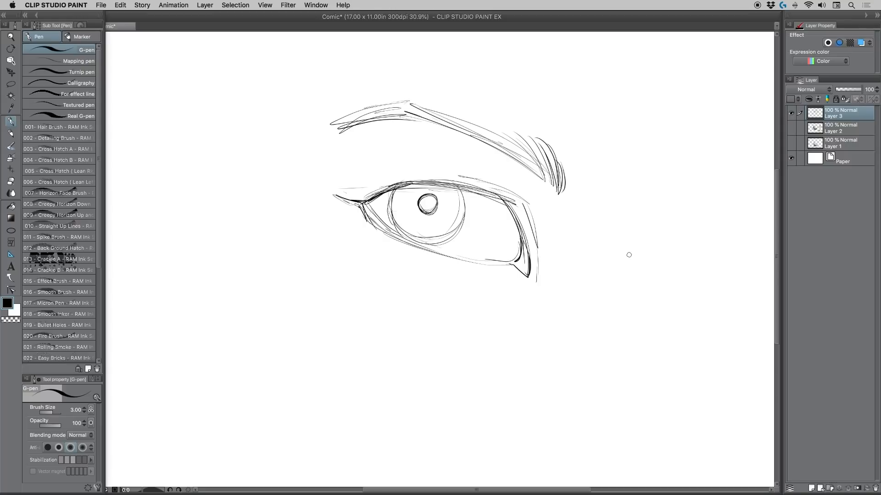
Step: Scale the eye drawing up to 118% with its proportions kept and reposition it on the canvas
key("super+shift+t")
left_click_drag(327, 285, 272, 290)
left_click_drag(354, 229, 366, 255)
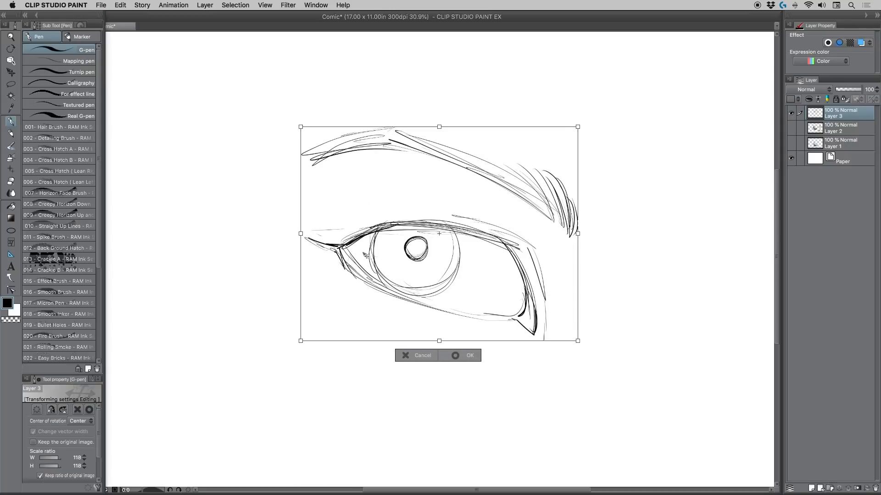
key("Return")
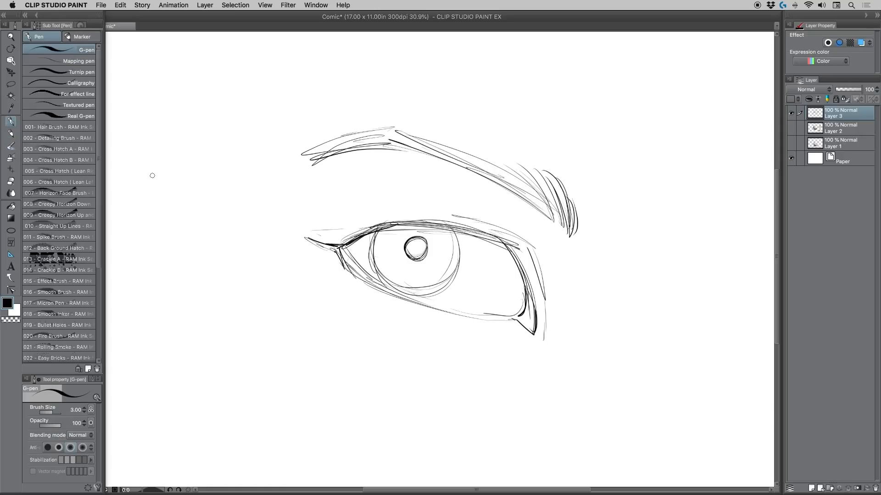
Step: Thicken the upper lash line down to the inner corner and darken the eyelid crease above it
mouse_move(357, 239)
left_mouse_down()
mouse_move(390, 225)
mouse_move(430, 224)
mouse_move(498, 243)
left_mouse_up()
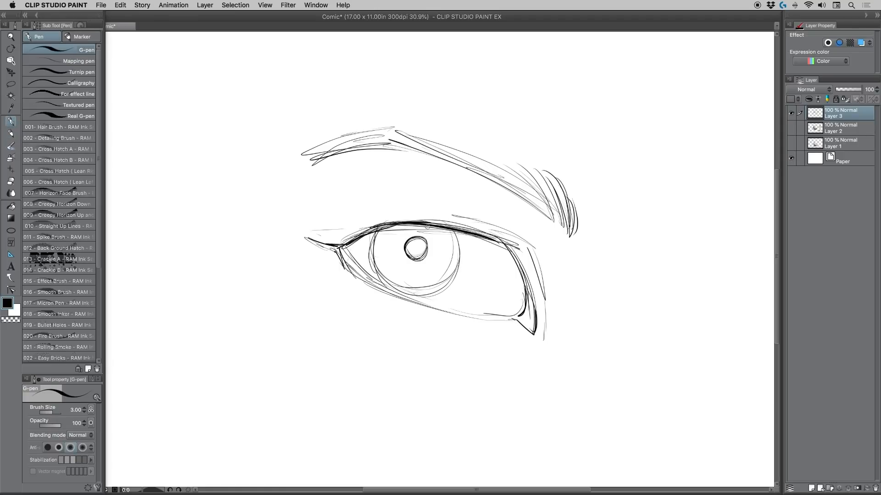
mouse_move(425, 225)
left_mouse_down()
mouse_move(504, 246)
mouse_move(522, 279)
left_mouse_up()
left_click_drag(505, 245, 534, 324)
left_click_drag(524, 285, 520, 313)
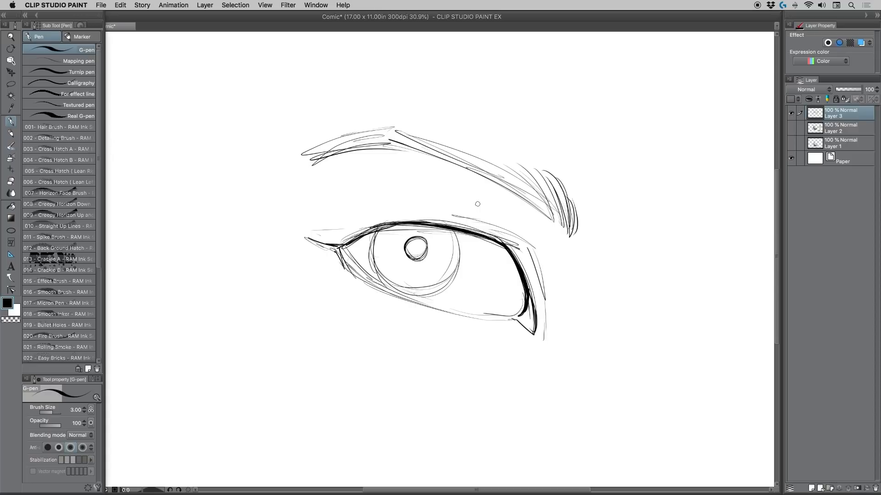
mouse_move(441, 214)
left_mouse_down()
mouse_move(528, 248)
mouse_move(543, 300)
left_mouse_up()
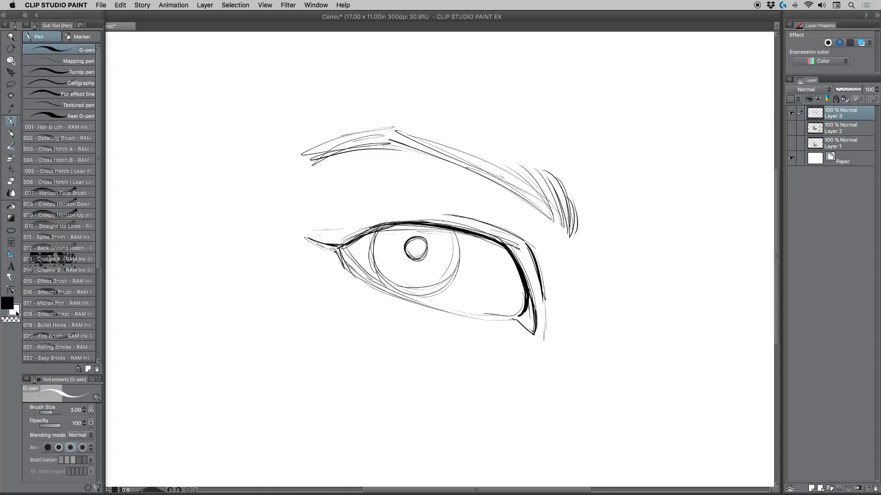
Step: Set the secondary drawing colour to red and add a new layer above the eye sketch
left_click(7, 303)
left_click(652, 157)
left_click(755, 121)
left_click(811, 488)
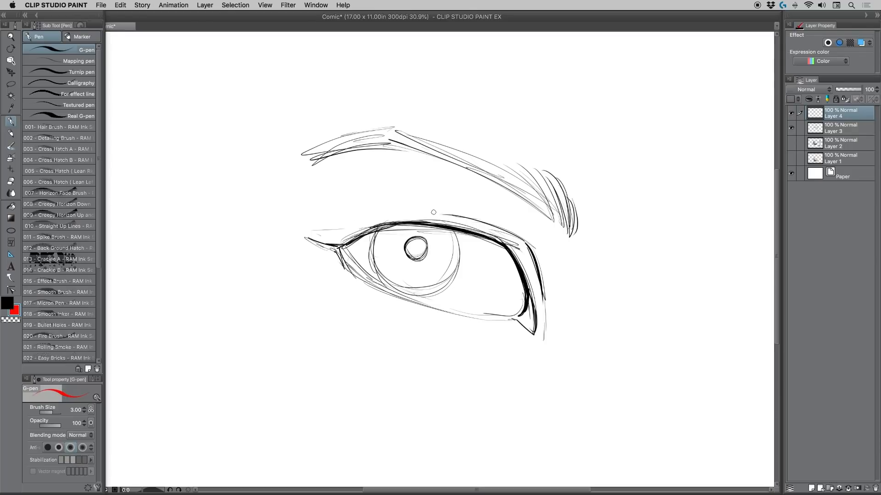
Step: Outline in red the shadow area between the eyebrow and the eyelid crease, extending down beside the inner corner
mouse_move(435, 214)
left_mouse_down()
mouse_move(449, 216)
mouse_move(418, 149)
left_mouse_up()
mouse_move(576, 237)
left_mouse_down()
mouse_move(577, 296)
mouse_move(546, 304)
left_mouse_up()
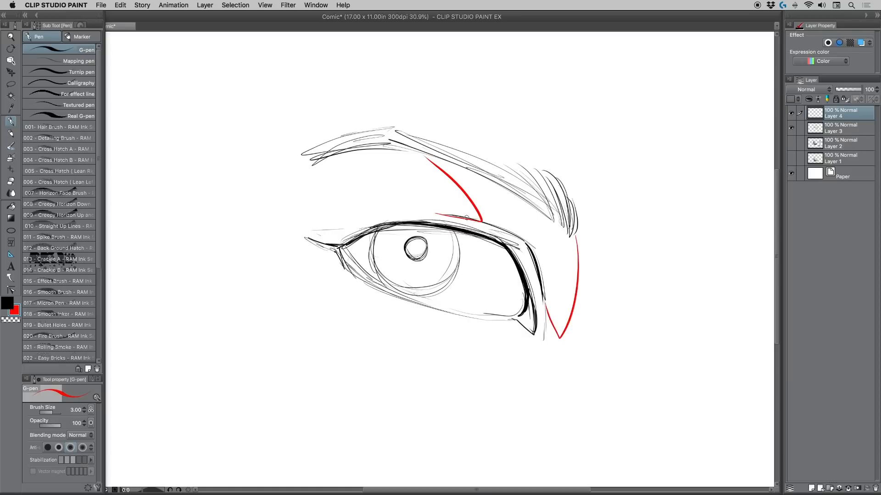
mouse_move(447, 215)
left_mouse_down()
mouse_move(517, 248)
mouse_move(544, 321)
left_mouse_up()
key("super+z")
key("super+z")
key("super+z")
Step: Mark in red the upper lid shadow, the lid's cast shadow across the iris and a rounded highlight beside the pupil
mouse_move(404, 218)
left_mouse_down()
mouse_move(452, 217)
mouse_move(513, 237)
left_mouse_up()
mouse_move(435, 216)
left_mouse_down()
mouse_move(496, 240)
mouse_move(543, 289)
mouse_move(541, 325)
left_mouse_up()
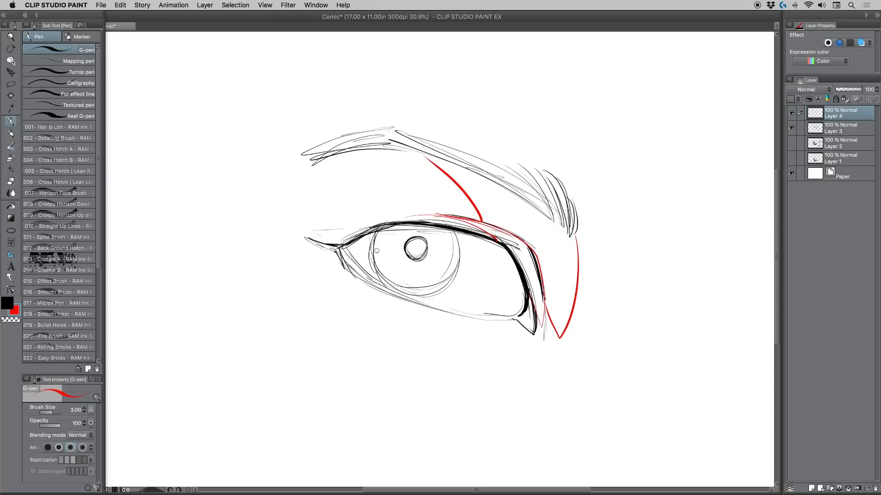
left_click_drag(376, 252, 461, 258)
mouse_move(379, 248)
left_mouse_down()
mouse_move(388, 234)
mouse_move(400, 262)
mouse_move(378, 252)
left_mouse_up()
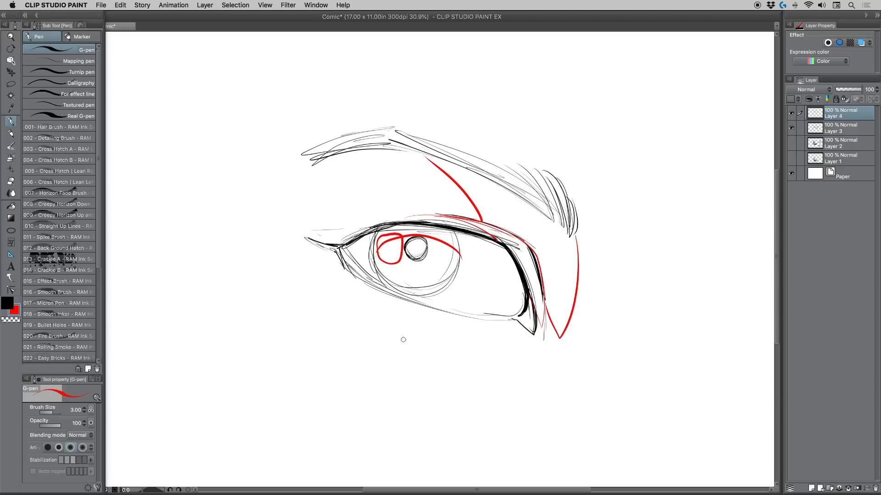
Step: Outline in red the shadow shapes below the lower lid and around the eye's outer corner
left_click_drag(446, 336, 535, 345)
mouse_move(292, 212)
left_mouse_down()
mouse_move(323, 231)
mouse_move(305, 237)
left_mouse_up()
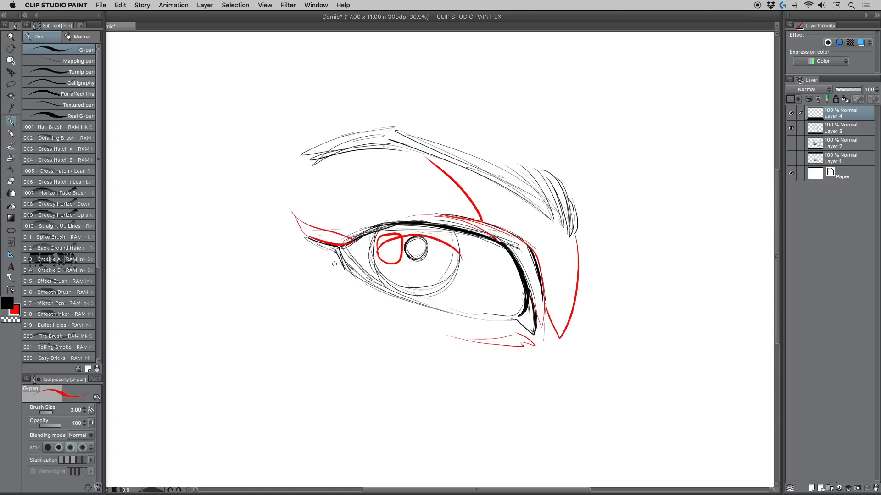
mouse_move(335, 265)
left_mouse_down()
mouse_move(365, 294)
mouse_move(352, 288)
left_mouse_up()
Step: Outline in red the shadows on the eyeball near the inner corner, along the iris edge and inside the lower lid
mouse_move(495, 246)
left_mouse_down()
mouse_move(512, 277)
mouse_move(487, 312)
mouse_move(523, 298)
left_mouse_up()
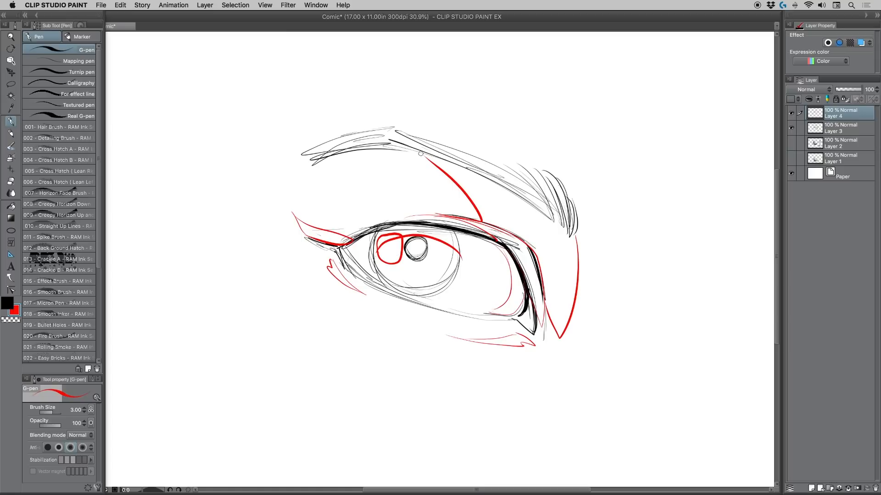
left_click_drag(510, 273, 488, 314)
mouse_move(453, 249)
left_mouse_down()
mouse_move(437, 283)
mouse_move(456, 271)
mouse_move(436, 292)
left_mouse_up()
left_click_drag(441, 288, 452, 249)
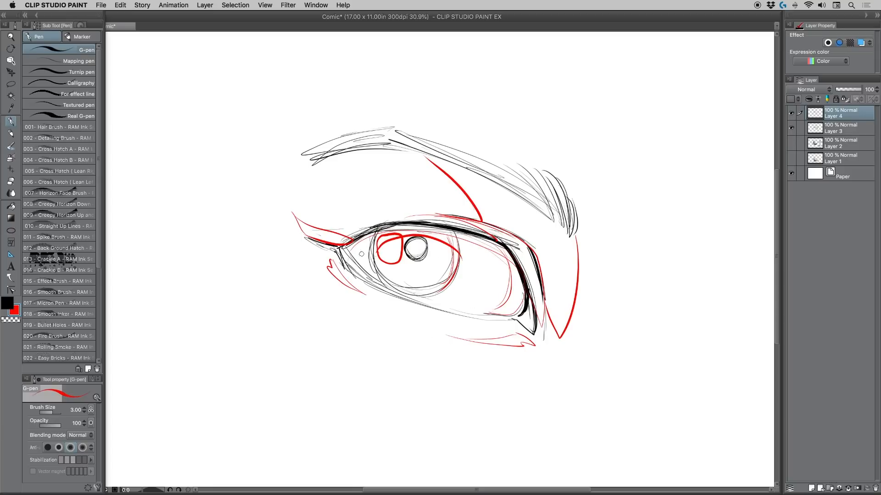
mouse_move(351, 248)
left_mouse_down()
mouse_move(449, 299)
mouse_move(490, 303)
mouse_move(383, 286)
mouse_move(408, 297)
left_mouse_up()
Step: Lower the opacity of the red guide layer to 34% and hide the layer
left_click(845, 90)
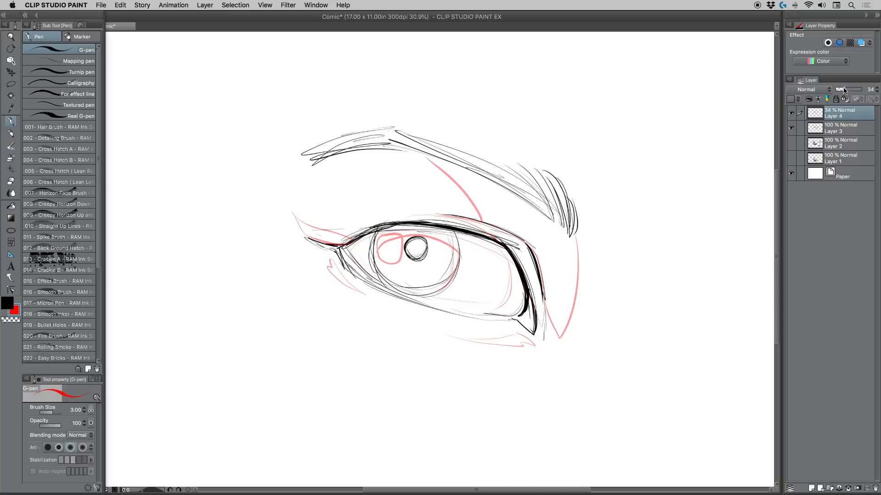
left_click(791, 114)
left_click(791, 114)
Step: Add a new layer directly above Layer 3 and make black the active drawing colour
left_click(832, 131)
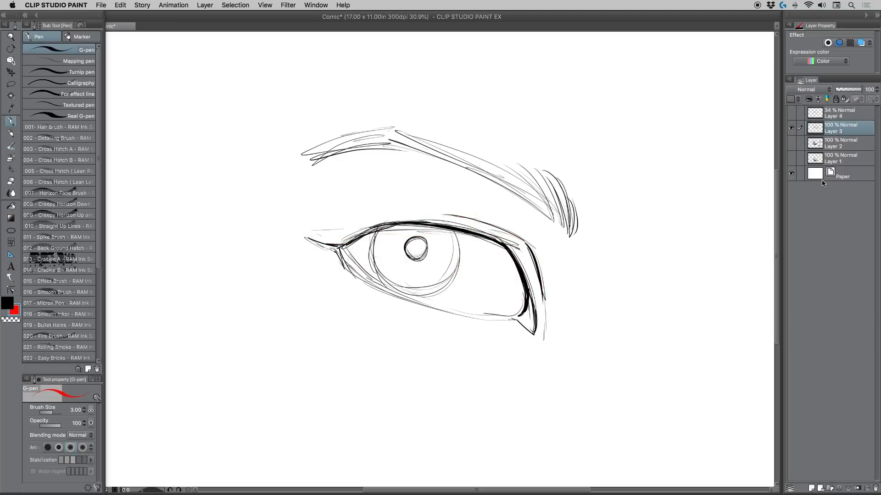
left_click(809, 485)
left_click(8, 304)
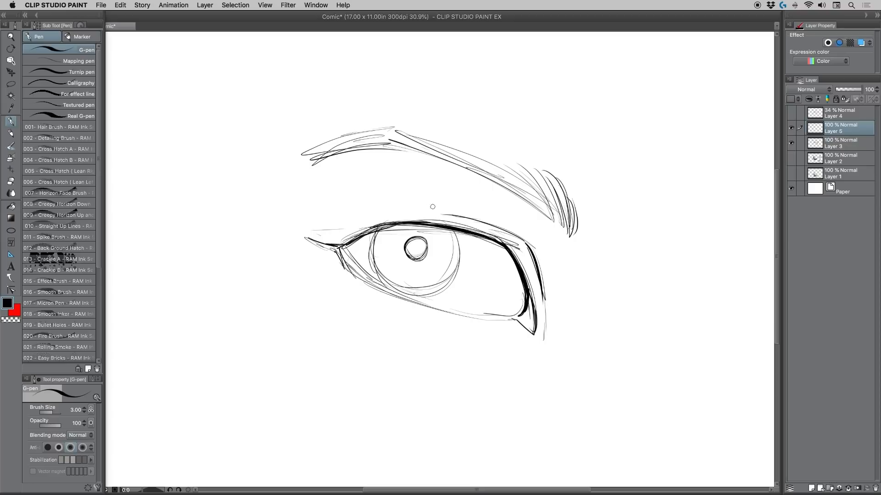
Step: Hatch the area between the eyebrow and the eyelid crease with thin parallel strokes, continuing around the inner corner
mouse_move(447, 219)
left_mouse_down()
mouse_move(435, 207)
mouse_move(449, 194)
left_mouse_up()
mouse_move(476, 224)
left_mouse_down()
mouse_move(453, 187)
mouse_move(480, 210)
mouse_move(464, 176)
left_mouse_up()
mouse_move(501, 232)
left_mouse_down()
mouse_move(485, 180)
mouse_move(523, 244)
mouse_move(482, 172)
left_mouse_up()
mouse_move(525, 241)
left_mouse_down()
mouse_move(513, 196)
mouse_move(542, 270)
left_mouse_up()
mouse_move(519, 195)
left_mouse_down()
mouse_move(553, 309)
mouse_move(556, 283)
left_mouse_up()
mouse_move(545, 207)
left_mouse_down()
mouse_move(565, 277)
mouse_move(573, 272)
left_mouse_up()
left_click_drag(570, 226, 578, 269)
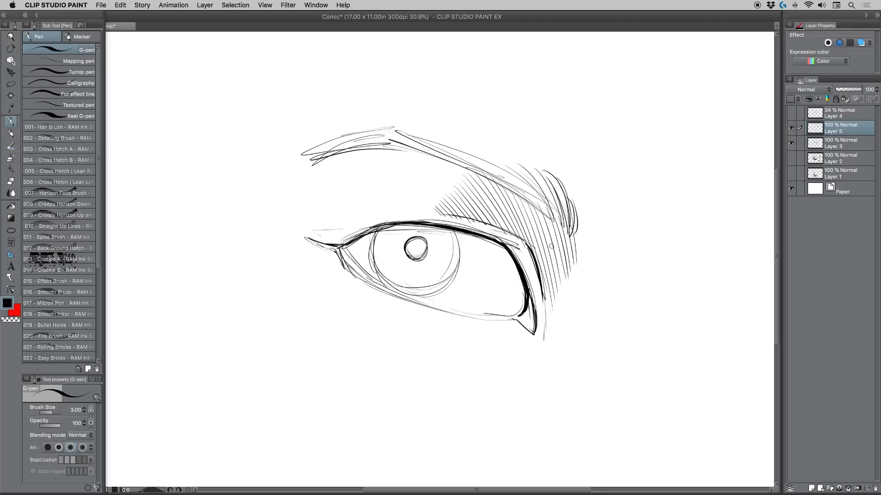
Step: Cross-hatch the shaded brow area with a second set of strokes in another direction, extending down beside the inner corner
left_click_drag(461, 206, 466, 221)
left_click_drag(469, 200, 475, 222)
left_click_drag(478, 186, 475, 223)
left_click_drag(483, 185, 481, 223)
left_click_drag(489, 181, 486, 225)
mouse_move(494, 181)
left_mouse_down()
mouse_move(489, 227)
mouse_move(492, 209)
left_mouse_up()
left_click_drag(499, 177, 496, 227)
mouse_move(503, 181)
left_mouse_down()
mouse_move(505, 208)
mouse_move(510, 183)
mouse_move(508, 232)
left_mouse_up()
mouse_move(517, 183)
left_mouse_down()
mouse_move(510, 241)
mouse_move(520, 243)
left_mouse_up()
mouse_move(528, 192)
left_mouse_down()
mouse_move(524, 245)
mouse_move(534, 199)
mouse_move(530, 251)
left_mouse_up()
left_click_drag(540, 200, 535, 261)
mouse_move(548, 202)
left_mouse_down()
mouse_move(540, 267)
mouse_move(553, 205)
mouse_move(543, 283)
left_mouse_up()
mouse_move(556, 214)
left_mouse_down()
mouse_move(544, 273)
mouse_move(561, 215)
mouse_move(544, 292)
left_mouse_up()
left_click_drag(562, 212, 550, 294)
left_click_drag(565, 231, 553, 294)
left_click_drag(571, 236, 554, 295)
left_click_drag(576, 236, 554, 311)
left_click_drag(578, 260, 557, 315)
left_click_drag(581, 258, 559, 321)
left_click_drag(580, 276, 556, 330)
left_click_drag(579, 292, 562, 338)
left_click_drag(580, 317, 563, 345)
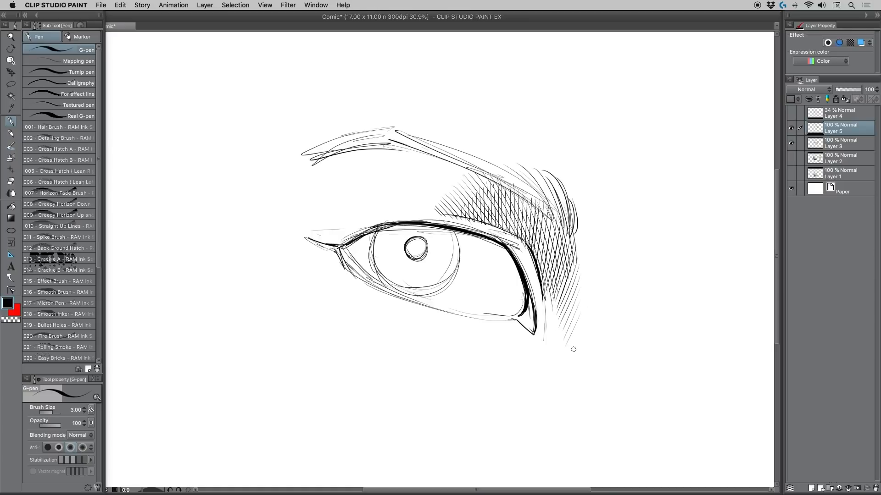
Step: Add a third set of shallower diagonal strokes across the brow shadow, from the eyelid crease down past the inner corner
mouse_move(518, 195)
left_mouse_down()
mouse_move(482, 213)
mouse_move(481, 227)
left_mouse_up()
mouse_move(542, 206)
left_mouse_down()
mouse_move(494, 224)
mouse_move(494, 233)
mouse_move(509, 235)
left_mouse_up()
mouse_move(561, 224)
left_mouse_down()
mouse_move(515, 246)
mouse_move(534, 253)
left_mouse_up()
mouse_move(577, 238)
left_mouse_down()
mouse_move(532, 260)
mouse_move(539, 257)
left_mouse_up()
left_click_drag(578, 245, 538, 266)
left_click_drag(576, 253, 540, 275)
left_click_drag(584, 259, 546, 281)
left_click_drag(582, 268, 544, 292)
left_click_drag(582, 280, 549, 300)
mouse_move(584, 289)
left_mouse_down()
mouse_move(537, 309)
mouse_move(567, 302)
left_mouse_up()
left_click_drag(569, 301, 547, 316)
mouse_move(590, 303)
left_mouse_down()
mouse_move(546, 322)
mouse_move(554, 326)
left_mouse_up()
mouse_move(582, 317)
left_mouse_down()
mouse_move(549, 337)
mouse_move(550, 348)
left_mouse_up()
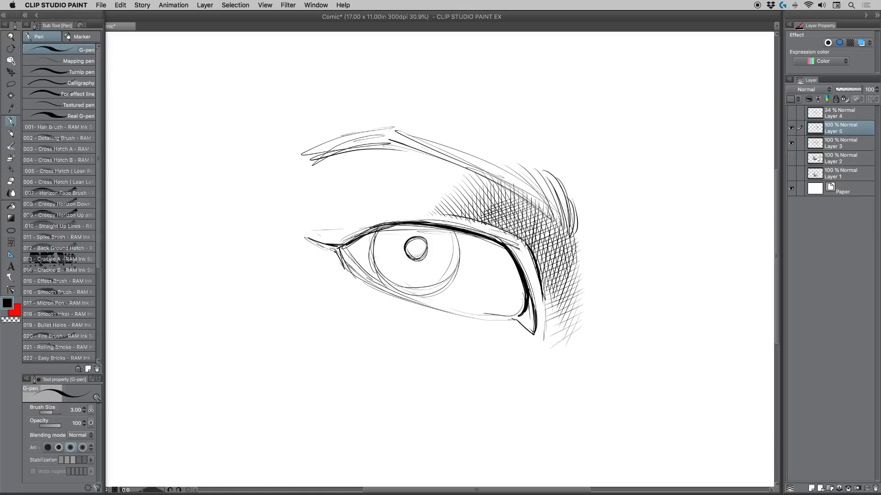
Step: Layer steeper hatching strokes over the brow shadow, extending them down the side of the nose below the inner corner
mouse_move(500, 193)
left_mouse_down()
mouse_move(486, 213)
mouse_move(509, 196)
mouse_move(497, 228)
left_mouse_up()
mouse_move(526, 198)
left_mouse_down()
mouse_move(499, 229)
mouse_move(520, 245)
left_mouse_up()
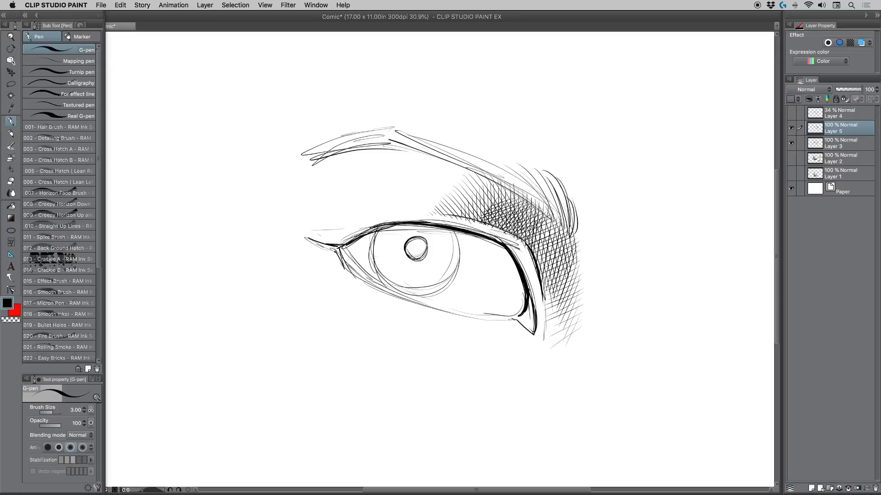
mouse_move(553, 215)
left_mouse_down()
mouse_move(530, 243)
mouse_move(537, 264)
left_mouse_up()
left_click_drag(567, 236, 539, 270)
left_click_drag(563, 247, 537, 274)
left_click_drag(574, 248, 541, 280)
mouse_move(572, 253)
left_mouse_down()
mouse_move(539, 285)
mouse_move(545, 311)
left_mouse_up()
left_click_drag(581, 275, 545, 331)
left_click_drag(578, 304, 539, 339)
left_click_drag(580, 319, 549, 352)
left_click_drag(584, 326, 557, 362)
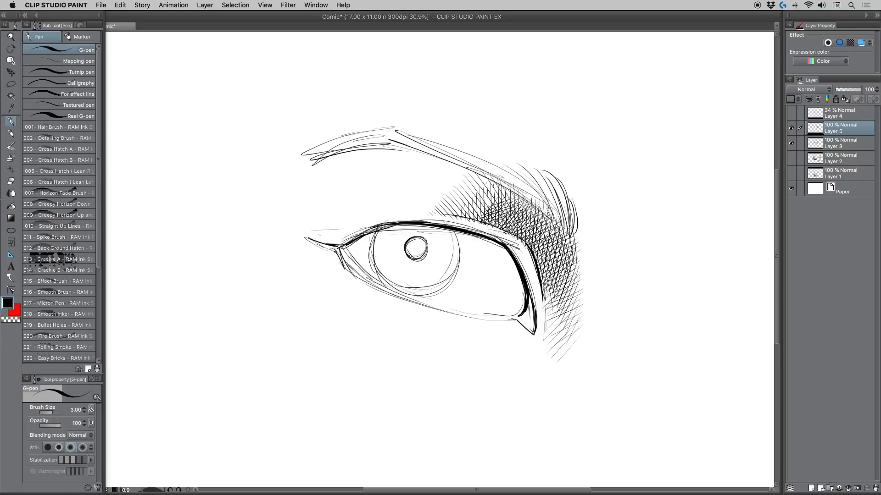
Step: Darken the deepest part of the shadow beside the inner corner with dense strokes running against the existing hatching
mouse_move(505, 229)
left_mouse_down()
mouse_move(541, 260)
mouse_move(552, 256)
left_mouse_up()
mouse_move(519, 223)
left_mouse_down()
mouse_move(556, 256)
mouse_move(548, 242)
mouse_move(563, 247)
left_mouse_up()
mouse_move(515, 203)
left_mouse_down()
mouse_move(565, 244)
mouse_move(569, 234)
left_mouse_up()
left_click_drag(518, 194, 576, 238)
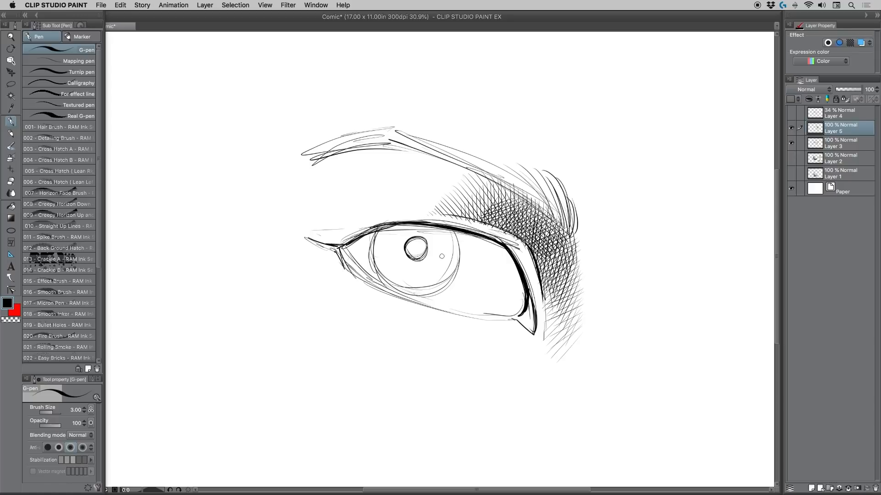
left_click_drag(537, 250, 547, 263)
mouse_move(546, 238)
left_mouse_down()
mouse_move(563, 255)
mouse_move(551, 271)
left_mouse_up()
mouse_move(545, 247)
left_mouse_down()
mouse_move(560, 269)
mouse_move(553, 281)
left_mouse_up()
mouse_move(550, 252)
left_mouse_down()
mouse_move(563, 267)
mouse_move(547, 283)
left_mouse_up()
mouse_move(543, 260)
left_mouse_down()
mouse_move(563, 282)
mouse_move(577, 275)
left_mouse_up()
left_click_drag(544, 280, 560, 293)
mouse_move(547, 262)
left_mouse_down()
mouse_move(575, 296)
mouse_move(567, 299)
left_mouse_up()
left_click_drag(553, 290, 572, 318)
left_click_drag(566, 297, 577, 328)
Step: Extend the hatching beneath the eyebrow toward the outer side with thin, widely spaced diagonal strokes
left_click_drag(480, 174, 513, 206)
left_click_drag(469, 171, 512, 208)
mouse_move(459, 166)
left_mouse_down()
mouse_move(504, 207)
mouse_move(496, 204)
left_mouse_up()
mouse_move(433, 156)
left_mouse_down()
mouse_move(501, 221)
mouse_move(484, 214)
left_mouse_up()
mouse_move(411, 160)
left_mouse_down()
mouse_move(479, 212)
mouse_move(450, 214)
left_mouse_up()
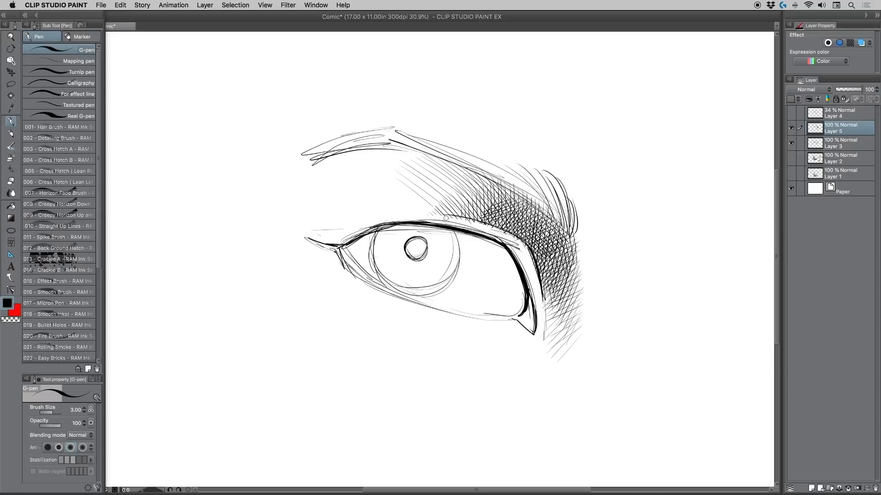
mouse_move(387, 181)
left_mouse_down()
mouse_move(438, 219)
mouse_move(413, 210)
left_mouse_up()
mouse_move(377, 188)
left_mouse_down()
mouse_move(407, 211)
mouse_move(389, 207)
left_mouse_up()
mouse_move(629, 367)
left_mouse_down()
mouse_move(592, 382)
mouse_move(633, 369)
mouse_move(588, 390)
mouse_move(589, 398)
left_mouse_up()
mouse_move(655, 377)
left_mouse_down()
mouse_move(593, 407)
mouse_move(598, 413)
left_mouse_up()
mouse_move(664, 390)
left_mouse_down()
mouse_move(610, 424)
mouse_move(615, 438)
left_mouse_up()
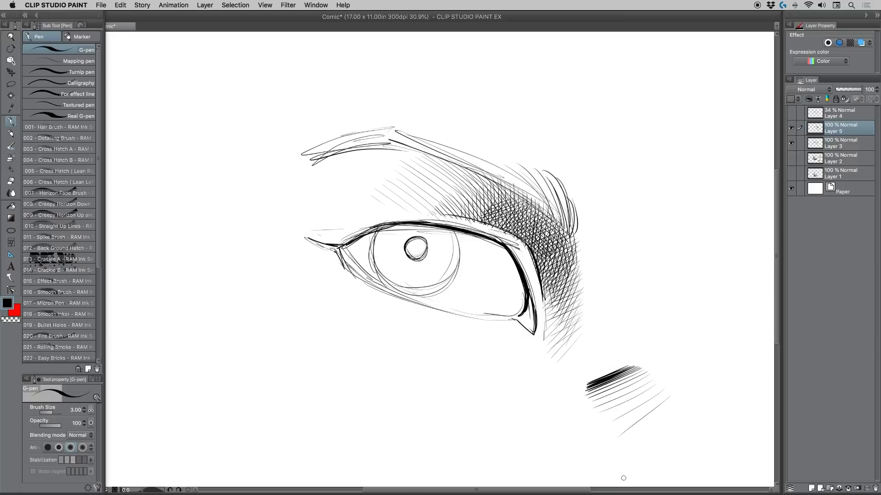
key("super+z")
key("super+z")
key("super+z")
key("super+z")
key("super+z")
key("super+z")
key("super+z")
key("super+z")
key("super+z")
key("super+z")
key("super+z")
key("super+z")
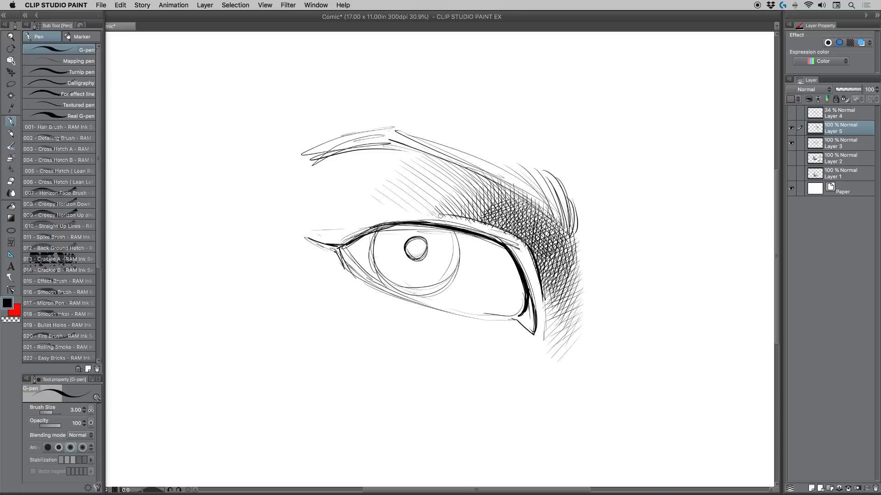
Step: Hatch the upper eyelid between the crease and the lash line, following its curve down to the inner corner
left_click_drag(432, 214, 453, 227)
left_click_drag(439, 214, 467, 232)
left_click_drag(451, 214, 474, 232)
left_click_drag(461, 215, 487, 235)
mouse_move(476, 221)
left_mouse_down()
mouse_move(519, 257)
mouse_move(529, 287)
left_mouse_up()
left_click_drag(525, 249, 534, 302)
left_click_drag(530, 259, 537, 314)
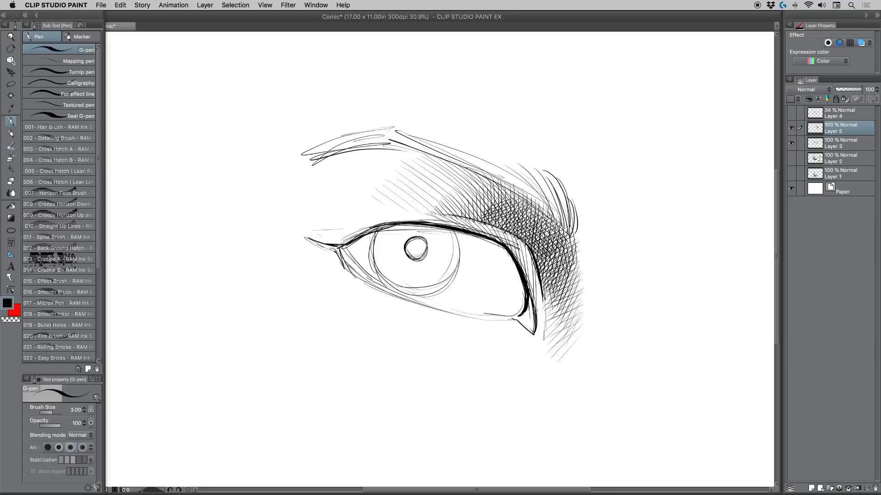
left_click_drag(535, 281, 542, 318)
Step: Deepen the shadow under the eyebrow and just above the crease with extra cross-hatching strokes
mouse_move(486, 173)
left_mouse_down()
mouse_move(500, 216)
mouse_move(482, 201)
left_mouse_up()
mouse_move(454, 164)
left_mouse_down()
mouse_move(494, 219)
mouse_move(471, 217)
left_mouse_up()
mouse_move(458, 206)
left_mouse_down()
mouse_move(462, 214)
mouse_move(508, 186)
left_mouse_up()
left_click_drag(500, 207, 510, 193)
left_click_drag(501, 214, 517, 194)
mouse_move(502, 223)
left_mouse_down()
mouse_move(514, 205)
mouse_move(513, 216)
left_mouse_up()
mouse_move(508, 223)
left_mouse_down()
mouse_move(523, 200)
mouse_move(517, 221)
left_mouse_up()
mouse_move(512, 234)
left_mouse_down()
mouse_move(524, 214)
mouse_move(518, 227)
left_mouse_up()
mouse_move(518, 235)
left_mouse_down()
mouse_move(530, 214)
mouse_move(527, 227)
left_mouse_up()
left_click_drag(524, 239, 545, 213)
mouse_move(531, 243)
left_mouse_down()
mouse_move(549, 215)
mouse_move(543, 230)
left_mouse_up()
left_click_drag(541, 241, 550, 229)
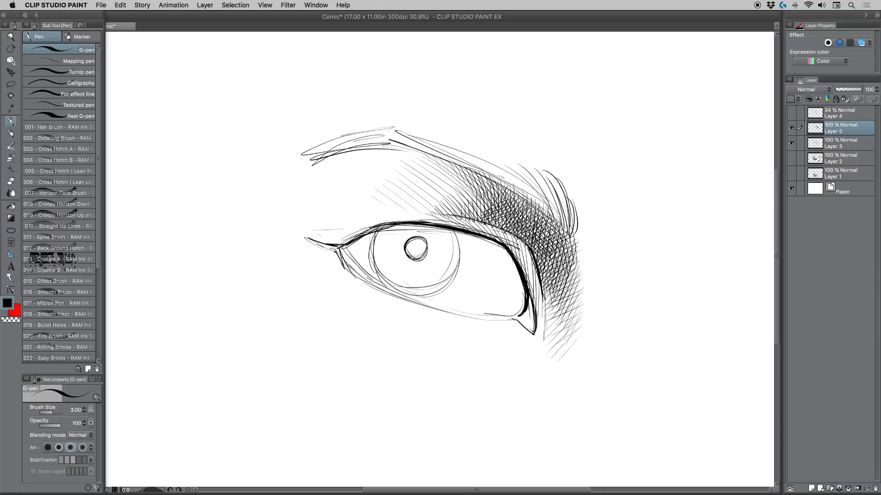
Step: Cross-hatch the upper eyelid with short strokes in the opposite direction, continuing down beside the inner corner
left_click_drag(450, 229, 462, 216)
left_click_drag(449, 231, 459, 225)
left_click_drag(460, 228, 478, 218)
left_click_drag(470, 231, 482, 222)
left_click_drag(476, 235, 491, 226)
left_click_drag(482, 239, 498, 229)
left_click_drag(490, 243, 506, 233)
left_click_drag(497, 245, 511, 235)
mouse_move(503, 247)
left_mouse_down()
mouse_move(515, 236)
mouse_move(531, 243)
left_mouse_up()
left_click_drag(520, 263, 534, 252)
left_click_drag(523, 270, 537, 259)
mouse_move(526, 278)
left_mouse_down()
mouse_move(537, 264)
mouse_move(537, 273)
left_mouse_up()
mouse_move(527, 289)
left_mouse_down()
mouse_move(538, 277)
mouse_move(528, 297)
left_mouse_up()
left_click_drag(541, 290, 534, 306)
left_click_drag(544, 297, 538, 321)
left_click_drag(540, 331, 535, 345)
Step: Thicken the eyelid crease line and add short dark strokes beside the inner corner
mouse_move(403, 215)
left_mouse_down()
mouse_move(472, 215)
mouse_move(523, 243)
left_mouse_up()
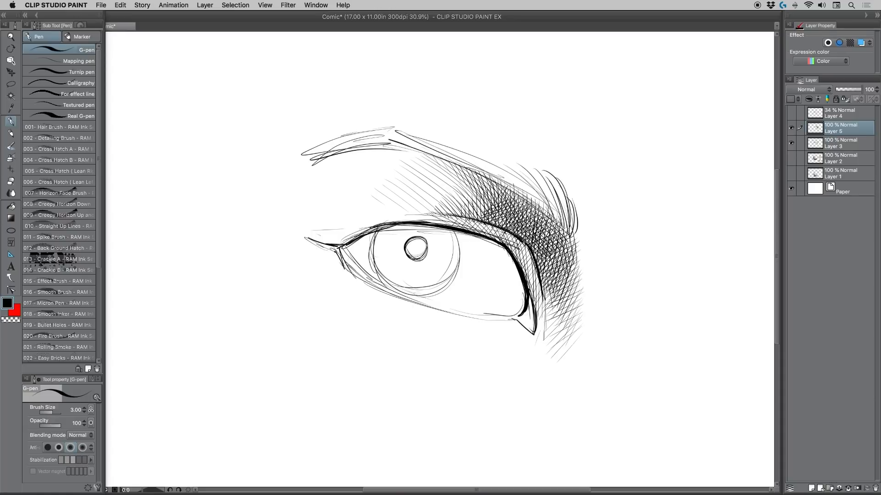
left_click_drag(508, 243, 534, 288)
left_click_drag(522, 245, 541, 302)
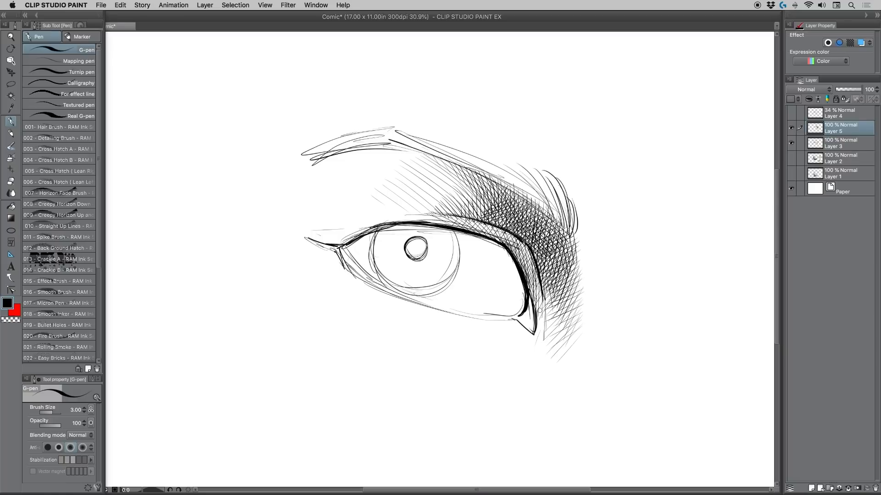
left_click_drag(527, 272, 533, 291)
left_click_drag(533, 294, 543, 321)
left_click_drag(537, 288, 546, 321)
left_click_drag(542, 299, 548, 327)
left_click_drag(545, 277, 555, 321)
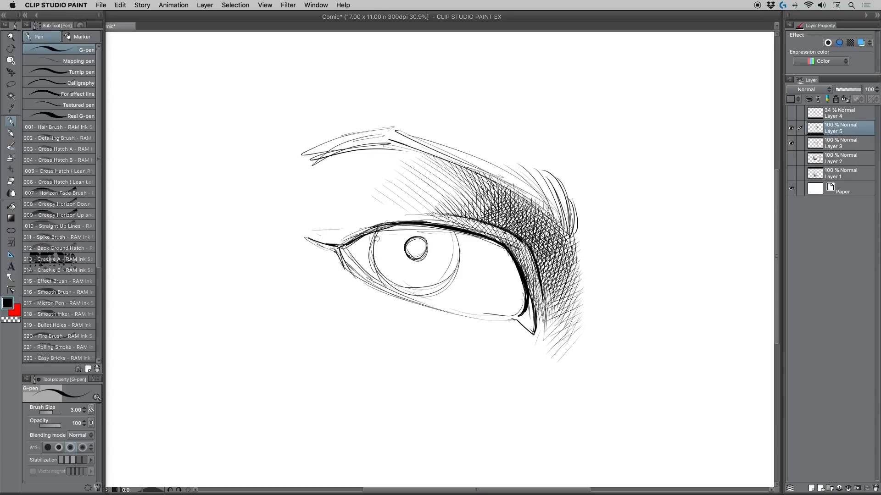
Step: Thicken the iris outline on both sides with curved strokes
left_click_drag(380, 229, 374, 248)
mouse_move(375, 237)
left_mouse_down()
mouse_move(375, 272)
mouse_move(400, 292)
left_mouse_up()
mouse_move(455, 231)
left_mouse_down()
mouse_move(451, 276)
mouse_move(425, 297)
left_mouse_up()
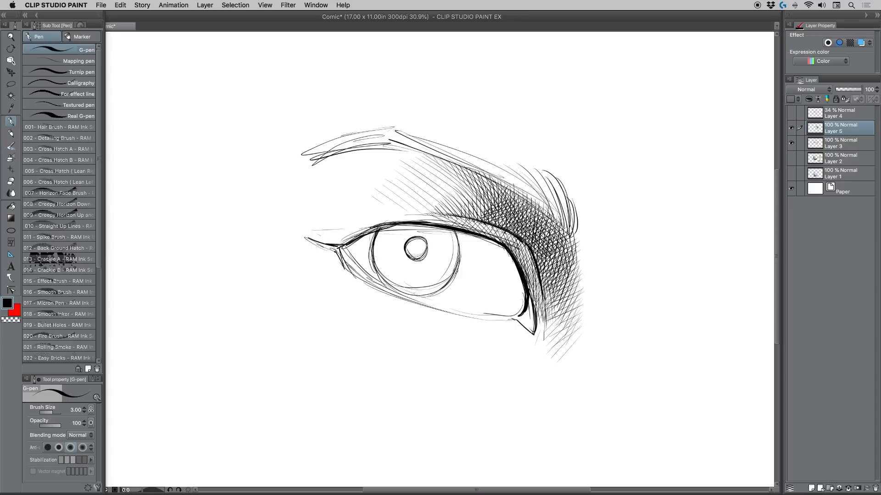
mouse_move(459, 238)
left_mouse_down()
mouse_move(428, 294)
mouse_move(443, 288)
mouse_move(407, 293)
left_mouse_up()
left_click_drag(459, 272, 461, 239)
Step: Draw a curved shadow edge across the upper iris and cross-hatch the band between it and the eyelid
mouse_move(375, 247)
left_mouse_down()
mouse_move(400, 234)
mouse_move(465, 261)
left_mouse_up()
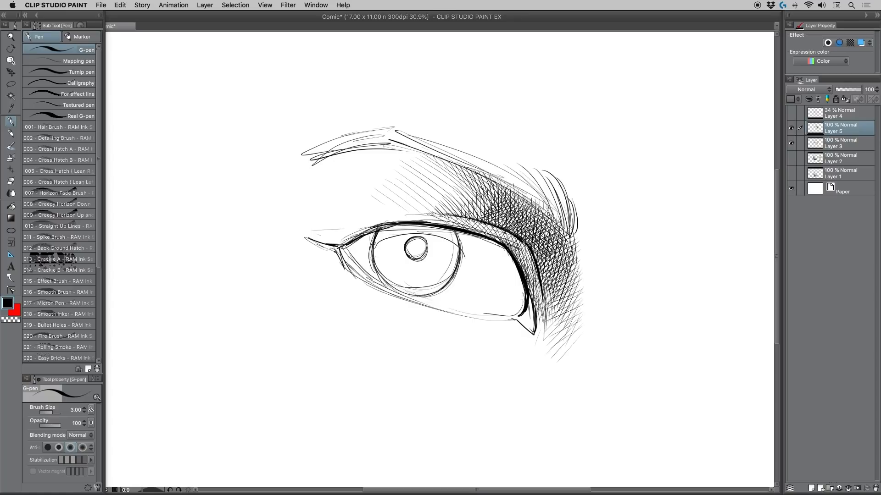
mouse_move(375, 247)
left_mouse_down()
mouse_move(385, 236)
mouse_move(427, 229)
mouse_move(444, 230)
mouse_move(460, 247)
left_mouse_up()
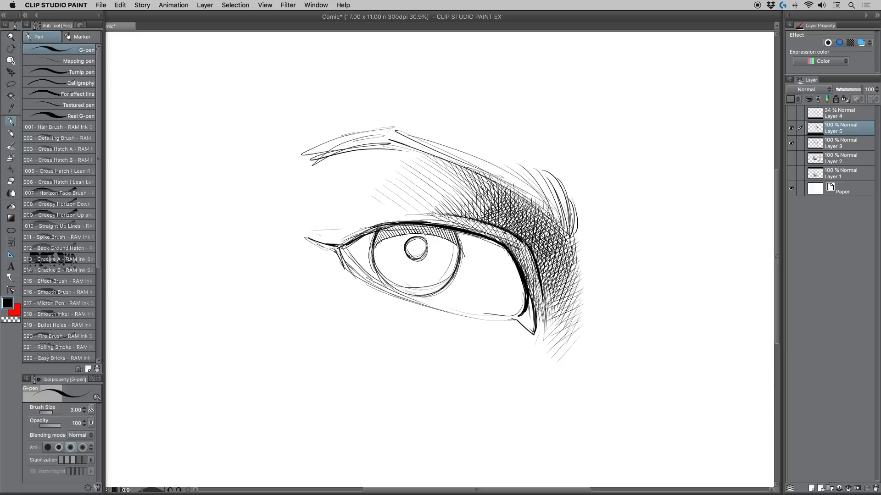
left_click_drag(378, 235, 394, 227)
mouse_move(387, 238)
left_mouse_down()
mouse_move(411, 221)
mouse_move(403, 224)
left_mouse_up()
left_click_drag(398, 235, 413, 224)
mouse_move(408, 233)
left_mouse_down()
mouse_move(422, 222)
mouse_move(451, 225)
left_mouse_up()
left_click_drag(443, 237, 458, 224)
left_click_drag(447, 239, 458, 228)
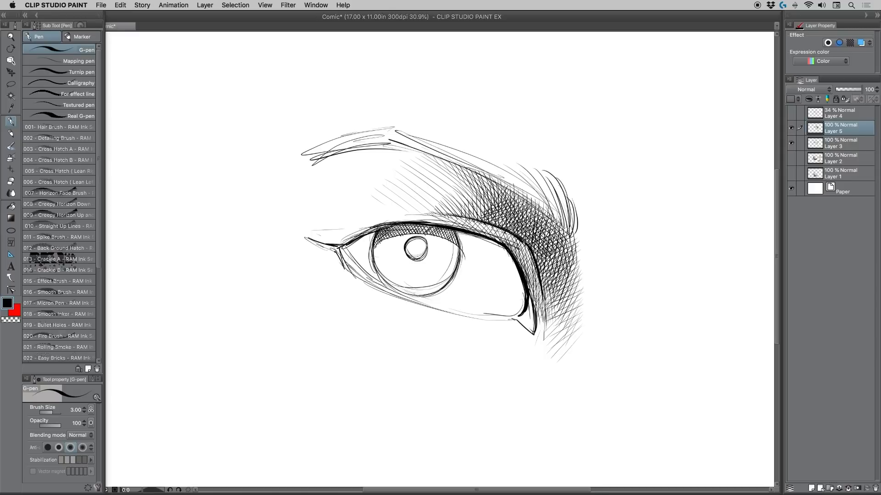
left_click_drag(397, 234, 406, 225)
mouse_move(401, 233)
left_mouse_down()
mouse_move(408, 223)
mouse_move(435, 228)
left_mouse_up()
left_click_drag(430, 235, 439, 228)
Step: Fill the pupil with dense cross-hatching
left_click_drag(407, 243, 411, 255)
mouse_move(413, 237)
left_mouse_down()
mouse_move(412, 257)
mouse_move(420, 260)
left_mouse_up()
mouse_move(423, 237)
left_mouse_down()
mouse_move(426, 255)
mouse_move(411, 244)
mouse_move(403, 248)
mouse_move(410, 257)
left_mouse_up()
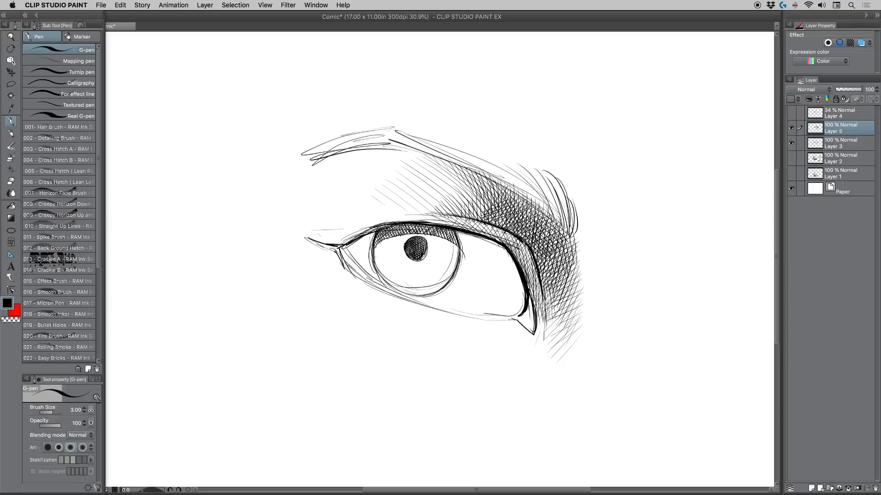
left_click_drag(414, 246, 406, 253)
left_click_drag(424, 251, 416, 257)
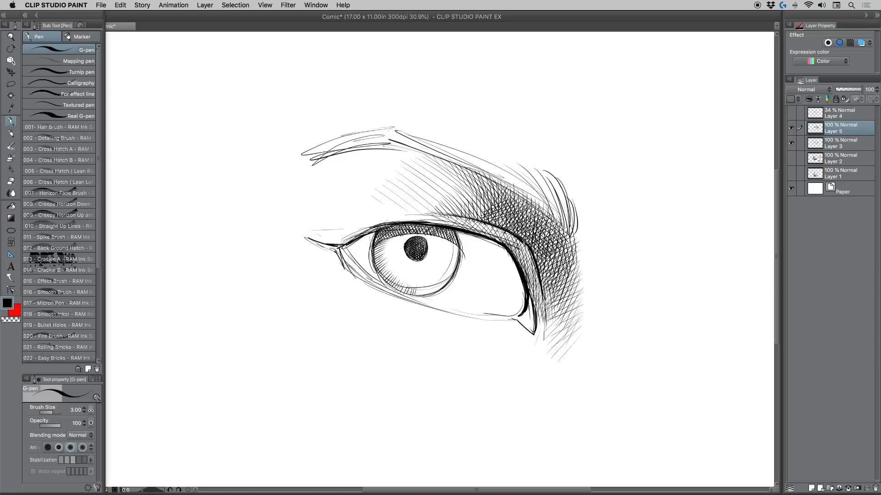
Step: Add short radial strokes around the iris rim and hatch the iris just beneath the eyelid shadow
mouse_move(419, 288)
left_mouse_down()
mouse_move(419, 297)
mouse_move(441, 290)
mouse_move(454, 277)
left_mouse_up()
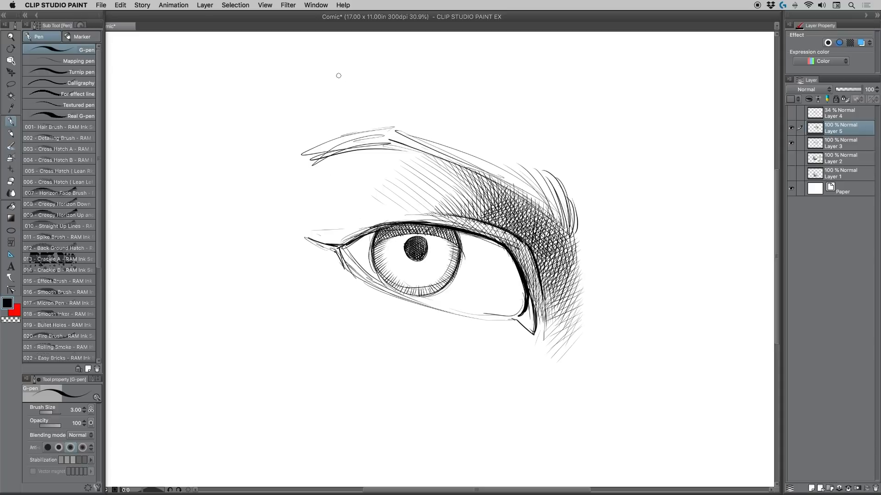
mouse_move(377, 240)
left_mouse_down()
mouse_move(380, 256)
mouse_move(383, 250)
left_mouse_up()
left_click_drag(386, 237, 388, 248)
left_click_drag(390, 237, 391, 248)
mouse_move(394, 236)
left_mouse_down()
mouse_move(394, 247)
mouse_move(406, 239)
left_mouse_up()
left_click_drag(407, 222, 411, 241)
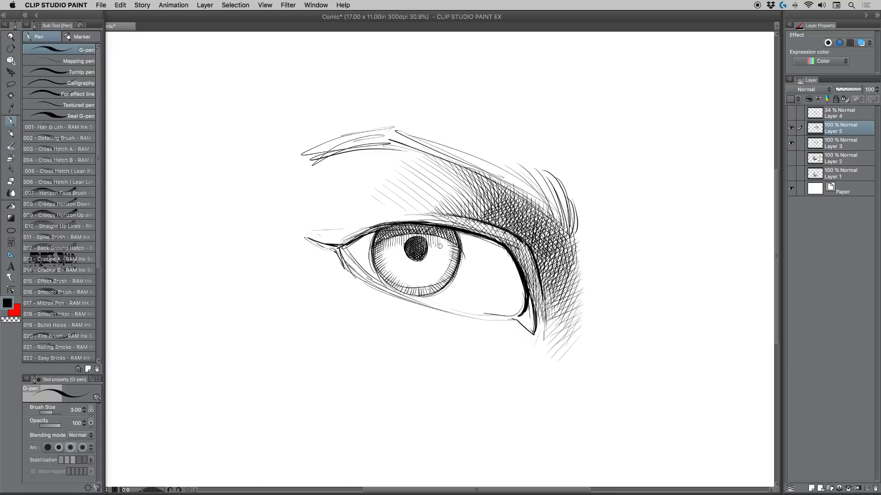
left_click_drag(449, 240, 452, 256)
left_click_drag(425, 235, 454, 248)
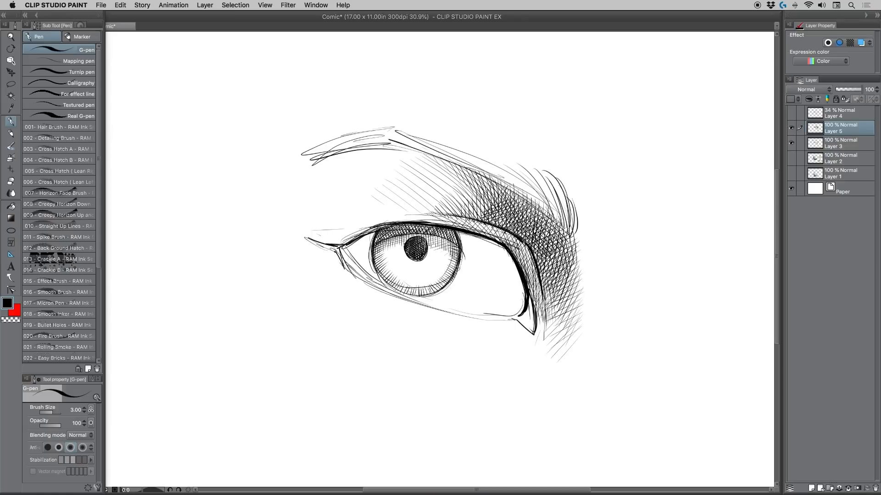
Step: Darken both sides and the lower edge of the iris with additional short strokes along the rim
left_click_drag(460, 253, 439, 293)
left_click_drag(372, 261, 385, 281)
left_click_drag(446, 283, 423, 293)
left_click_drag(455, 244, 436, 281)
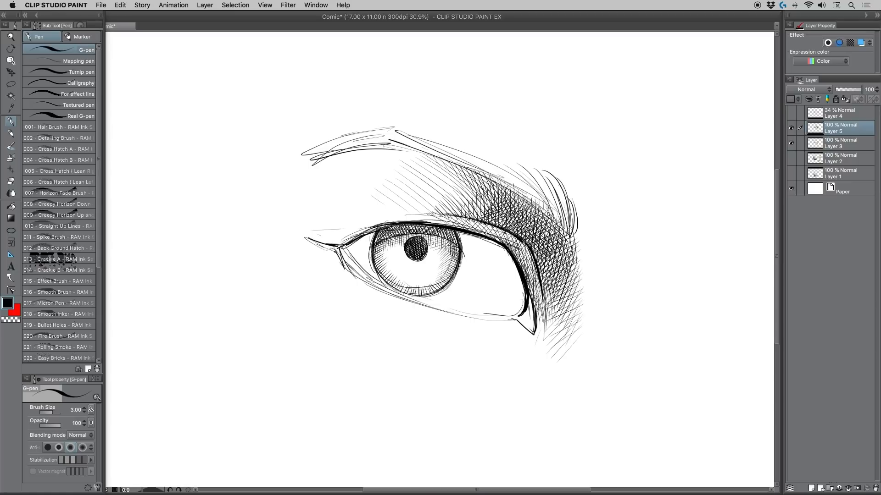
left_click_drag(376, 244, 382, 271)
left_click_drag(381, 252, 386, 279)
left_click_drag(382, 271, 413, 293)
Step: Cover the whole iris around the pupil with thin parallel diagonal hatching
left_click_drag(385, 244, 378, 256)
mouse_move(387, 240)
left_mouse_down()
mouse_move(379, 271)
mouse_move(385, 266)
mouse_move(383, 279)
mouse_move(392, 272)
mouse_move(394, 284)
left_mouse_up()
left_click_drag(414, 256, 403, 287)
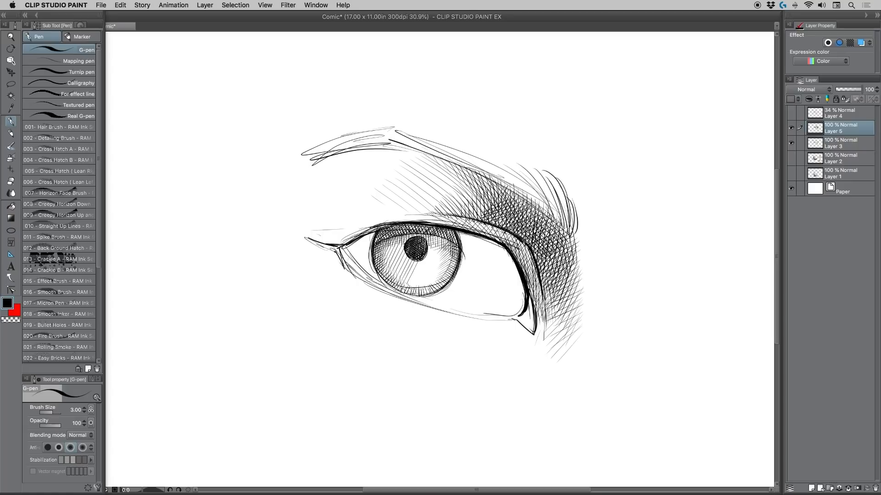
mouse_move(434, 233)
left_mouse_down()
mouse_move(406, 294)
mouse_move(427, 281)
left_mouse_up()
mouse_move(452, 246)
left_mouse_down()
mouse_move(423, 294)
mouse_move(445, 284)
left_mouse_up()
left_click_drag(457, 262, 446, 285)
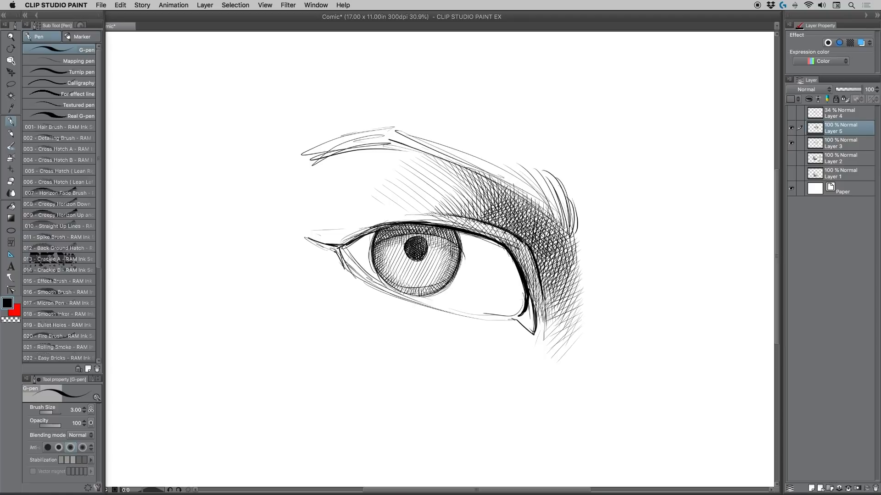
Step: Shade the white of the eye with fine hatching under the upper lid and toward the inner corner, undoing stray strokes
mouse_move(456, 232)
left_mouse_down()
mouse_move(511, 277)
mouse_move(512, 265)
mouse_move(526, 311)
left_mouse_up()
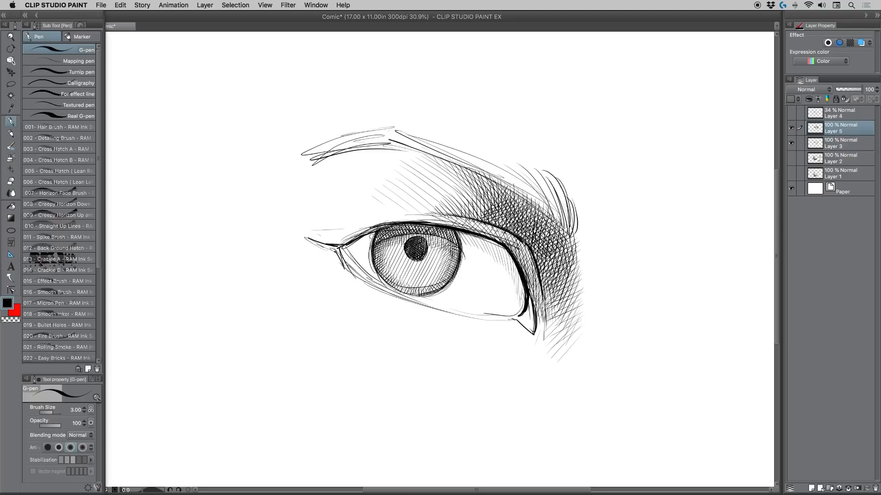
left_click_drag(374, 229, 361, 244)
left_click_drag(363, 234, 359, 247)
left_click_drag(510, 281, 510, 323)
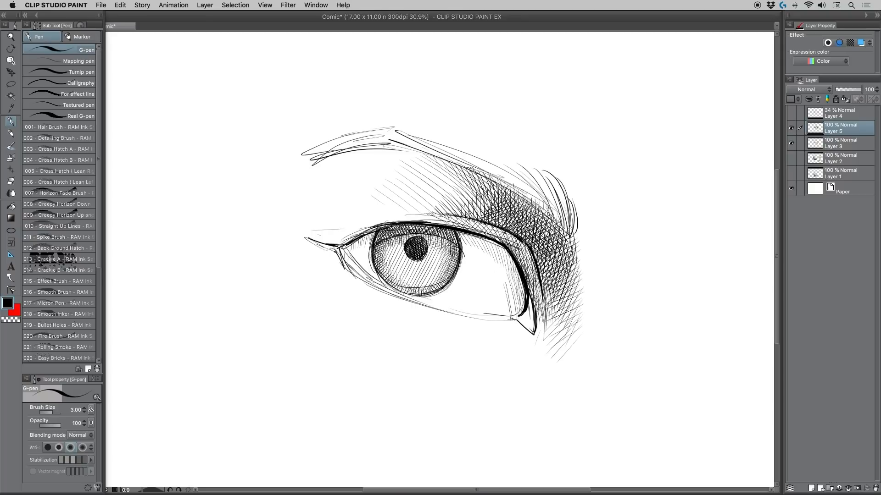
key("super+z")
key("super+z")
mouse_move(506, 279)
left_mouse_down()
mouse_move(510, 324)
mouse_move(472, 312)
left_mouse_up()
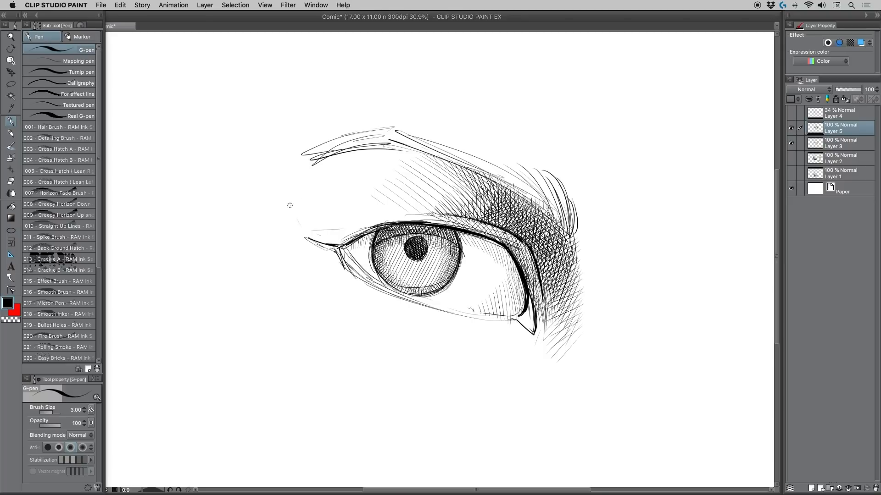
Step: Hatch the skin above the outer corner with thin curved strokes sweeping down to the lid line
left_click_drag(288, 199, 319, 246)
mouse_move(305, 213)
left_mouse_down()
mouse_move(327, 246)
mouse_move(342, 245)
left_mouse_up()
left_click_drag(331, 223, 346, 243)
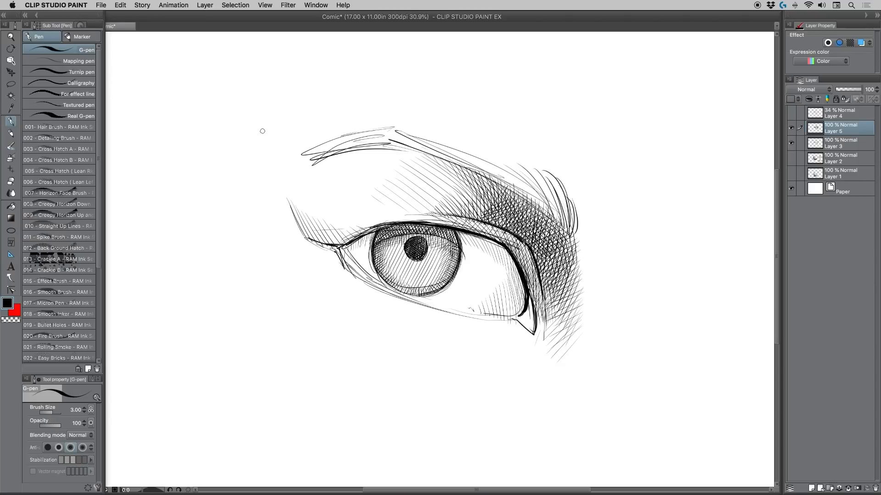
Step: Shade the lower eyelid and the skin beneath it with thin strokes from the outer corner to the tear duct
mouse_move(515, 344)
left_mouse_down()
mouse_move(537, 344)
mouse_move(455, 356)
left_mouse_up()
mouse_move(509, 318)
left_mouse_down()
mouse_move(465, 314)
mouse_move(507, 319)
left_mouse_up()
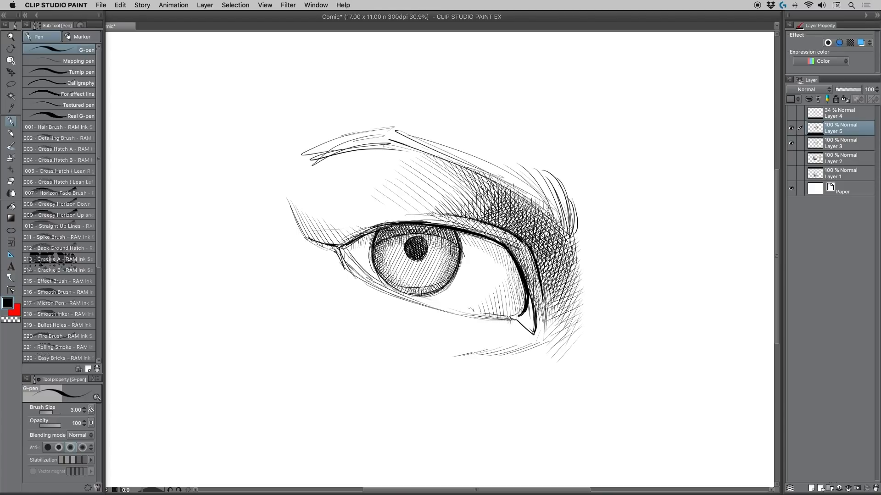
mouse_move(340, 249)
left_mouse_down()
mouse_move(358, 274)
mouse_move(388, 289)
left_mouse_up()
mouse_move(334, 256)
left_mouse_down()
mouse_move(355, 297)
mouse_move(398, 315)
left_mouse_up()
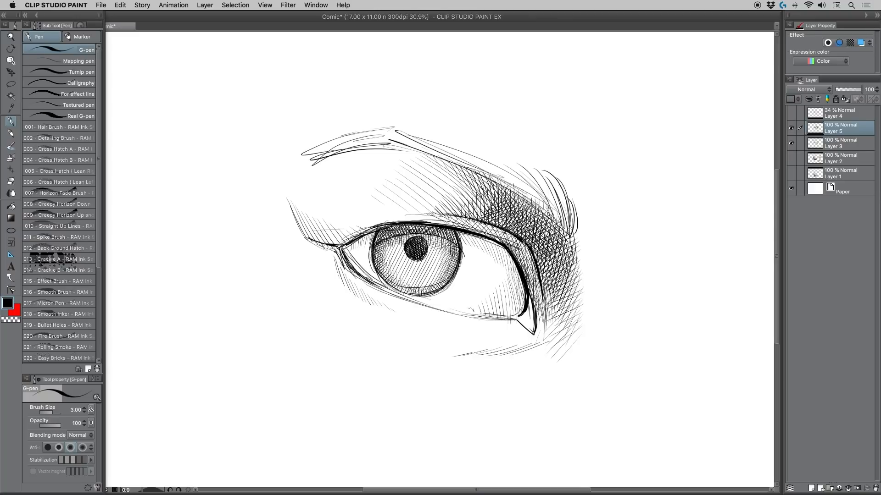
mouse_move(479, 321)
left_mouse_down()
mouse_move(509, 327)
mouse_move(441, 325)
left_mouse_up()
mouse_move(495, 323)
left_mouse_down()
mouse_move(528, 339)
mouse_move(521, 320)
mouse_move(535, 334)
left_mouse_up()
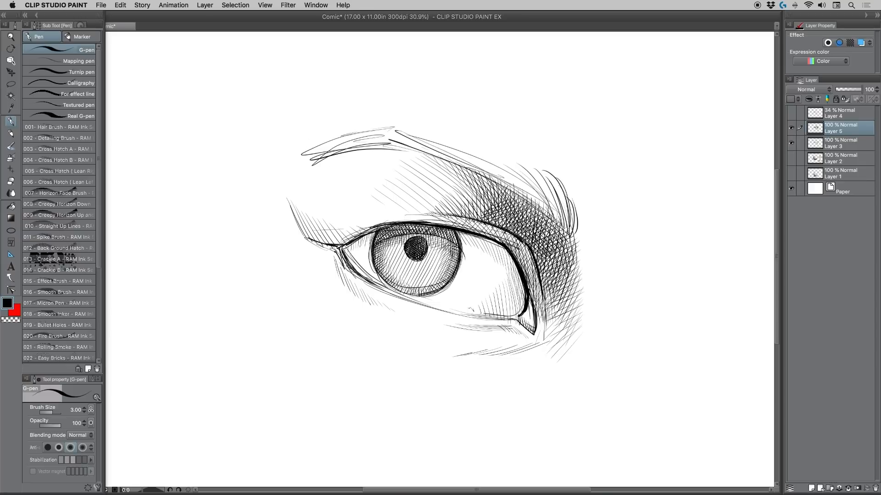
Step: Darken the upper part of the iris with short hatching strokes just beneath the upper lid
left_click_drag(389, 238, 378, 246)
left_click_drag(390, 236, 381, 242)
left_click_drag(396, 232, 387, 240)
left_click_drag(400, 229, 394, 235)
mouse_move(408, 227)
left_mouse_down()
mouse_move(396, 235)
mouse_move(404, 234)
left_mouse_up()
left_click_drag(422, 224, 416, 231)
mouse_move(437, 224)
left_mouse_down()
mouse_move(419, 237)
mouse_move(435, 235)
left_mouse_up()
left_click_drag(455, 229, 448, 239)
Step: Hatch the skin fold above the outer corner with short curved strokes running down to the lid line
mouse_move(288, 183)
left_mouse_down()
mouse_move(286, 202)
mouse_move(294, 176)
mouse_move(304, 231)
left_mouse_up()
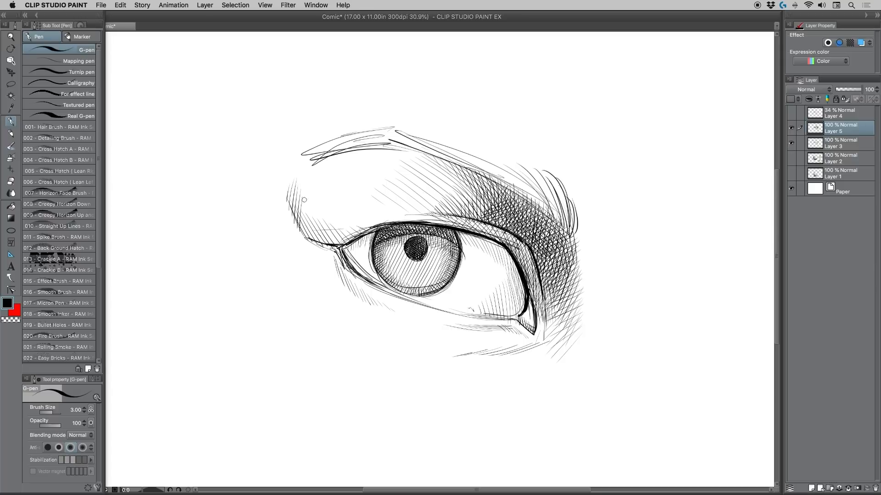
mouse_move(303, 198)
left_mouse_down()
mouse_move(307, 237)
mouse_move(320, 245)
left_mouse_up()
left_click_drag(320, 225, 328, 246)
left_click_drag(329, 227, 337, 246)
left_click_drag(340, 225, 347, 243)
mouse_move(347, 225)
left_mouse_down()
mouse_move(351, 239)
mouse_move(362, 235)
left_mouse_up()
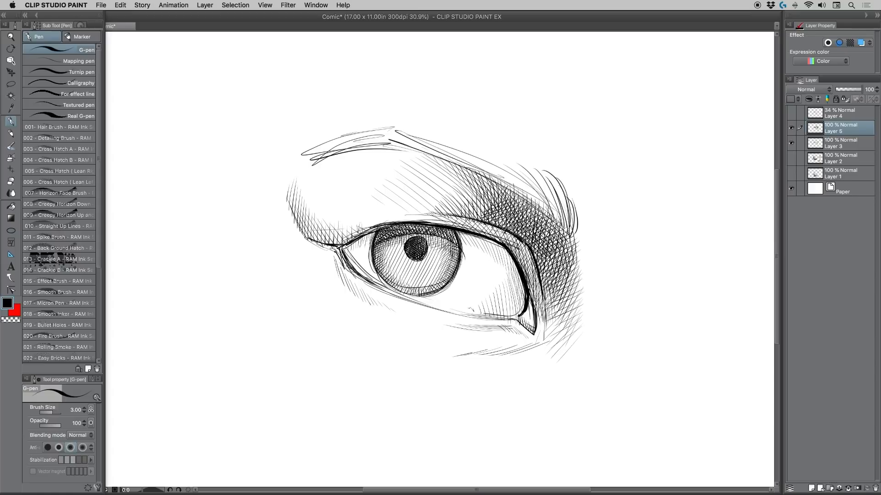
Step: Deepen the cross-hatching above the inner corner and extend it down the side of the nose with curved vertical strokes
mouse_move(503, 226)
left_mouse_down()
mouse_move(541, 262)
mouse_move(533, 247)
mouse_move(545, 256)
left_mouse_up()
left_click_drag(532, 236, 552, 257)
mouse_move(523, 211)
left_mouse_down()
mouse_move(555, 247)
mouse_move(578, 241)
mouse_move(544, 286)
left_mouse_up()
left_click_drag(551, 251, 545, 276)
left_click_drag(556, 240, 550, 257)
mouse_move(562, 236)
left_mouse_down()
mouse_move(556, 267)
mouse_move(557, 258)
left_mouse_up()
mouse_move(570, 234)
left_mouse_down()
mouse_move(559, 258)
mouse_move(569, 266)
left_mouse_up()
left_click_drag(571, 235, 579, 290)
left_click_drag(577, 250, 587, 302)
left_click_drag(582, 266, 589, 317)
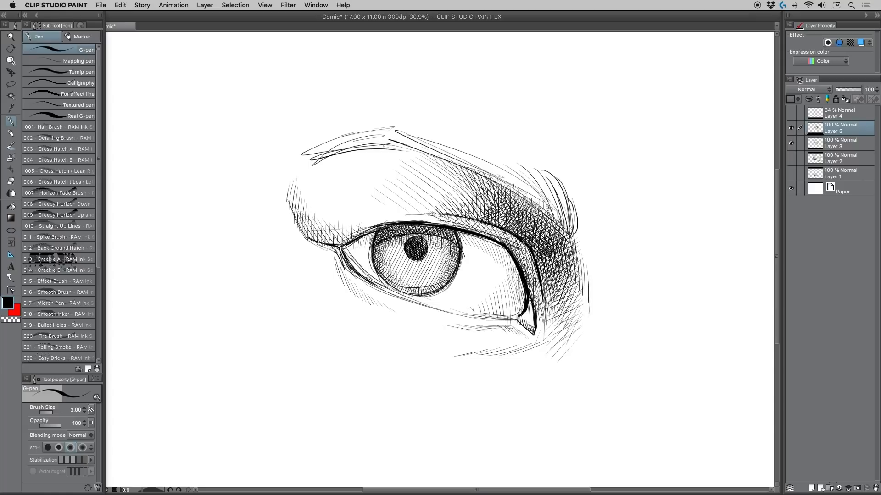
Step: Hatch the crease under the eye with slanted strokes from the tear duct toward the cheek
mouse_move(500, 344)
left_mouse_down()
mouse_move(485, 360)
mouse_move(447, 365)
left_mouse_up()
left_click_drag(457, 353, 422, 366)
left_click_drag(431, 361, 413, 366)
mouse_move(517, 346)
left_mouse_down()
mouse_move(500, 357)
mouse_move(542, 345)
left_mouse_up()
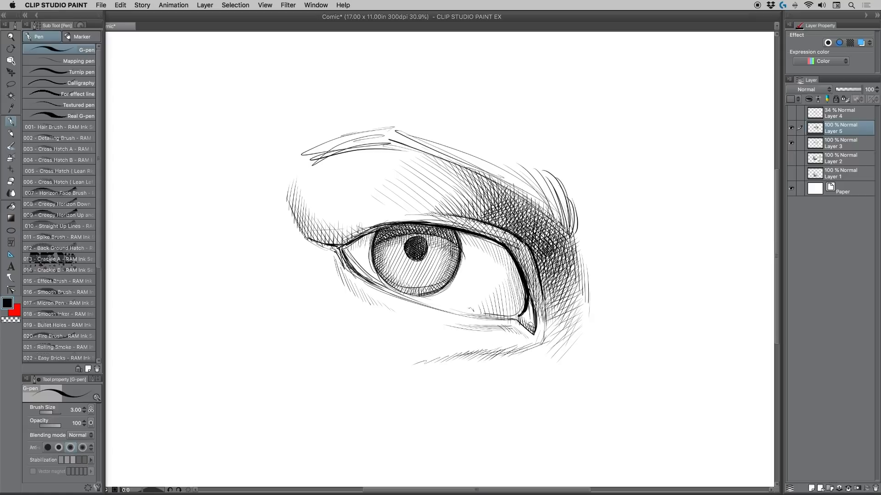
Step: Add thin strokes fanning outward across the skin beside the eye's outer corner
left_click_drag(530, 302, 528, 308)
mouse_move(292, 239)
left_mouse_down()
mouse_move(314, 252)
mouse_move(305, 245)
left_mouse_up()
mouse_move(281, 228)
left_mouse_down()
mouse_move(326, 267)
mouse_move(306, 260)
mouse_move(329, 268)
mouse_move(331, 255)
left_mouse_up()
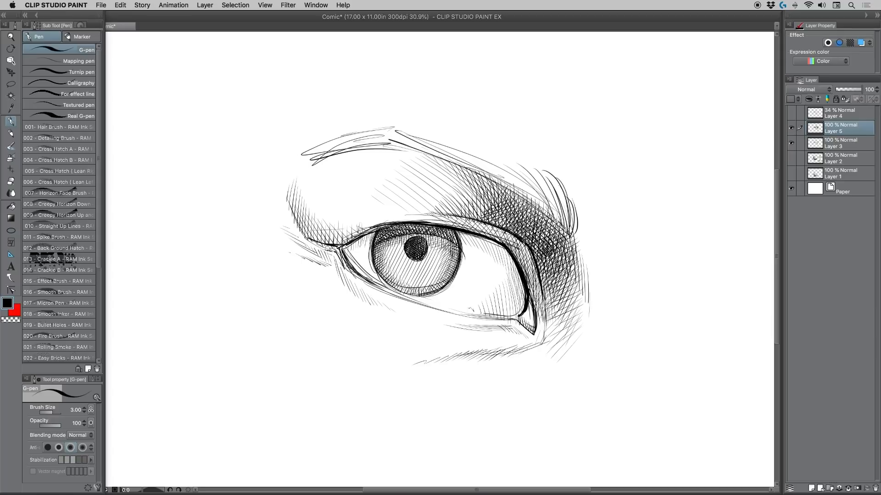
mouse_move(280, 206)
left_mouse_down()
mouse_move(275, 232)
mouse_move(268, 223)
mouse_move(290, 243)
left_mouse_up()
Step: Layer another direction of hatching over the dark area between the brow's inner half and the upper lid
left_click_drag(445, 216, 522, 229)
left_click_drag(477, 202, 533, 228)
left_click_drag(484, 196, 532, 221)
mouse_move(482, 189)
left_mouse_down()
mouse_move(532, 215)
mouse_move(531, 203)
left_mouse_up()
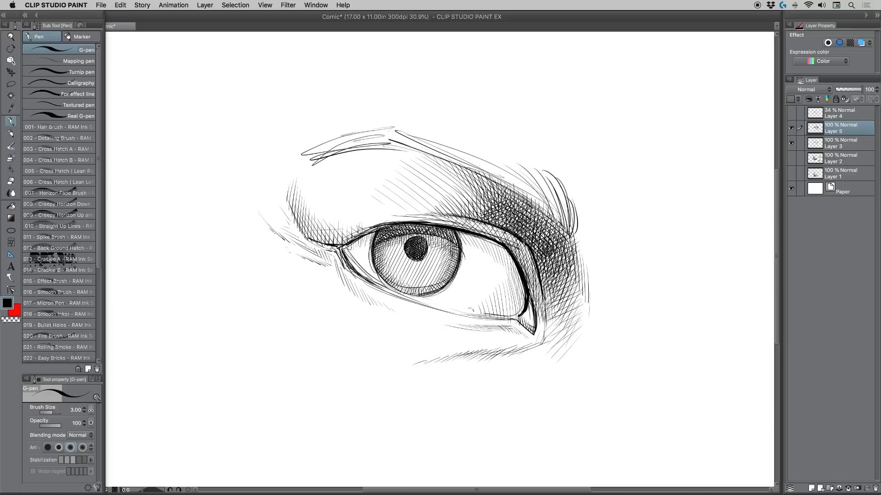
Step: Shade the white of the eye at both corners and reinforce the outer upper lid with fine strokes
left_click_drag(361, 240, 344, 252)
left_click_drag(360, 246, 349, 258)
left_click_drag(511, 259, 511, 300)
left_click_drag(518, 271, 519, 313)
left_click_drag(523, 296, 516, 323)
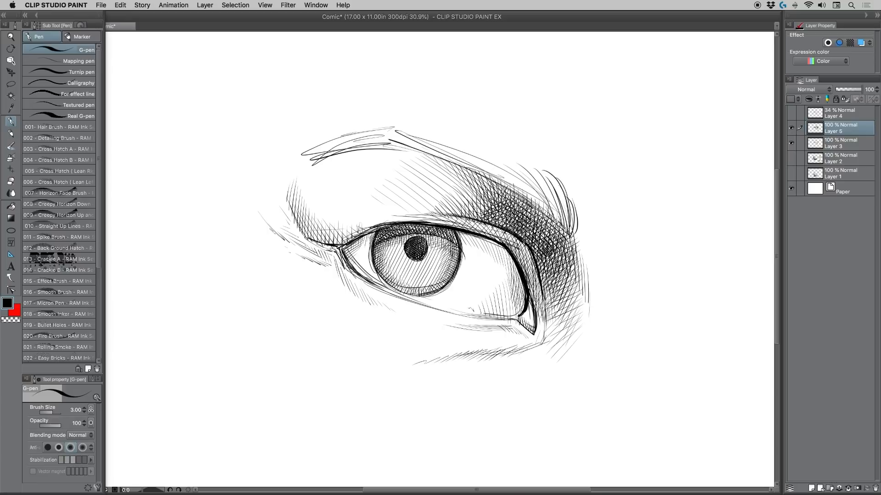
left_click_drag(389, 224, 360, 236)
Step: Fill the inner end of the eyebrow with tapered hair strokes curving down toward the nose
left_click_drag(576, 225, 573, 235)
left_click_drag(570, 196, 573, 234)
left_click_drag(556, 183, 569, 233)
left_click_drag(555, 178, 567, 225)
left_click_drag(553, 183, 562, 221)
left_click_drag(546, 193, 556, 220)
left_click_drag(535, 177, 561, 220)
mouse_move(532, 170)
left_mouse_down()
mouse_move(562, 219)
mouse_move(548, 204)
left_mouse_up()
left_click_drag(513, 170, 549, 218)
Step: Continue the tapered hair strokes along the middle of the eyebrow and out to its tail
left_click_drag(499, 162, 534, 204)
left_click_drag(489, 156, 530, 200)
mouse_move(481, 155)
left_mouse_down()
mouse_move(529, 200)
mouse_move(522, 195)
left_mouse_up()
left_click_drag(479, 156, 514, 191)
left_click_drag(457, 144, 506, 184)
left_click_drag(477, 162, 491, 176)
mouse_move(449, 145)
left_mouse_down()
mouse_move(500, 186)
mouse_move(487, 178)
left_mouse_up()
left_click_drag(440, 147, 472, 168)
mouse_move(413, 133)
left_mouse_down()
mouse_move(460, 160)
mouse_move(450, 157)
left_mouse_up()
mouse_move(362, 128)
left_mouse_down()
mouse_move(424, 151)
mouse_move(401, 149)
left_mouse_up()
left_click_drag(317, 147, 386, 151)
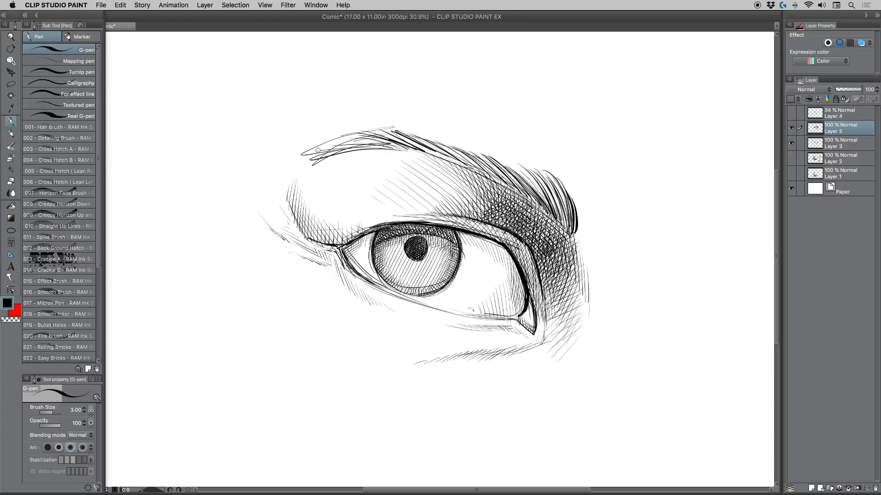
Step: Thicken the whole eyebrow with a second pass of overlapping hairs, extending them past the tail and inner end
mouse_move(296, 161)
left_mouse_down()
mouse_move(339, 143)
mouse_move(420, 148)
mouse_move(513, 186)
left_mouse_up()
left_click_drag(501, 156, 563, 223)
left_click_drag(551, 171, 575, 231)
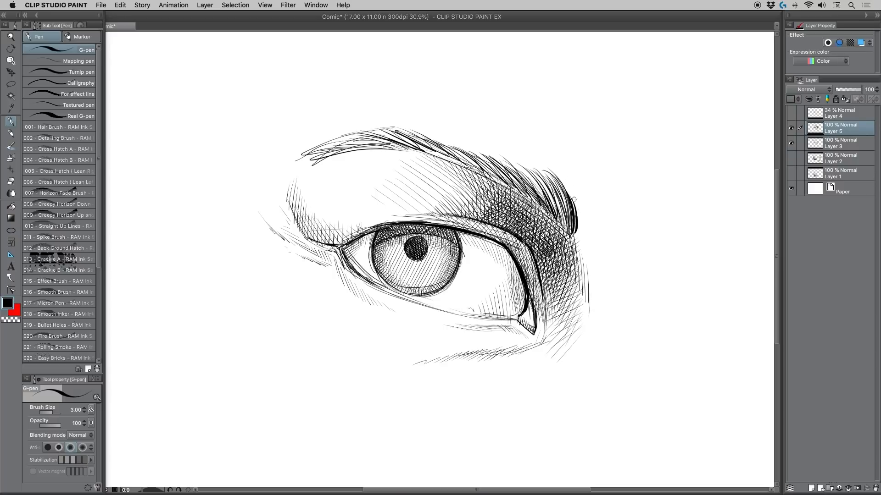
left_click_drag(571, 184, 579, 236)
left_click_drag(327, 149, 408, 144)
mouse_move(286, 163)
left_mouse_down()
mouse_move(362, 133)
mouse_move(390, 138)
mouse_move(368, 126)
left_mouse_up()
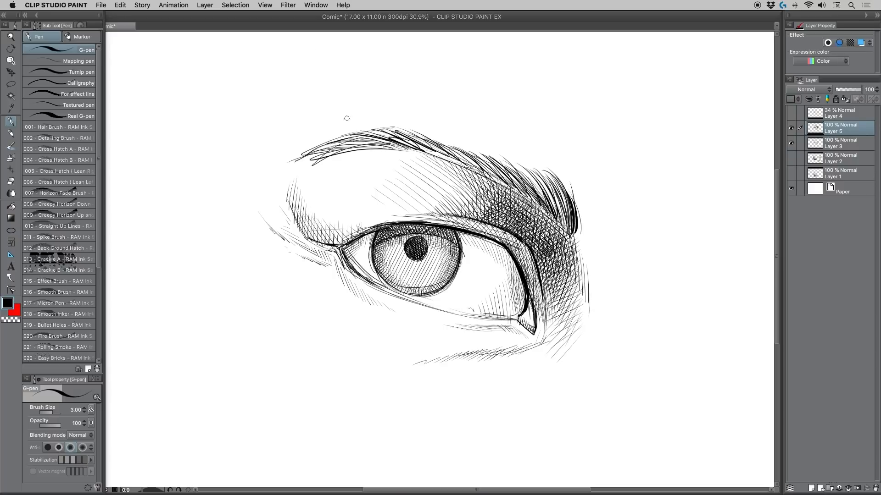
mouse_move(315, 158)
left_mouse_down()
mouse_move(364, 127)
mouse_move(542, 173)
left_mouse_up()
mouse_move(525, 201)
left_mouse_down()
mouse_move(550, 179)
mouse_move(569, 192)
mouse_move(575, 222)
left_mouse_up()
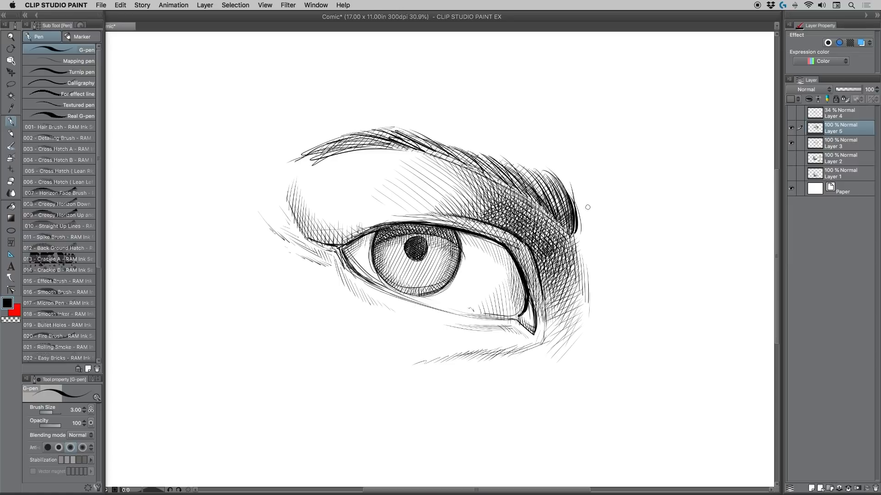
left_click_drag(363, 143, 412, 134)
Step: Draw the curved contour of the nose bridge beside the inner brow and hatch along it with short strokes
left_click_drag(576, 231, 568, 194)
mouse_move(577, 239)
left_mouse_down()
mouse_move(580, 223)
mouse_move(606, 206)
mouse_move(610, 186)
left_mouse_up()
mouse_move(602, 199)
left_mouse_down()
mouse_move(608, 180)
mouse_move(606, 204)
left_mouse_up()
mouse_move(601, 182)
left_mouse_down()
mouse_move(607, 196)
mouse_move(609, 180)
left_mouse_up()
left_click_drag(603, 188, 604, 171)
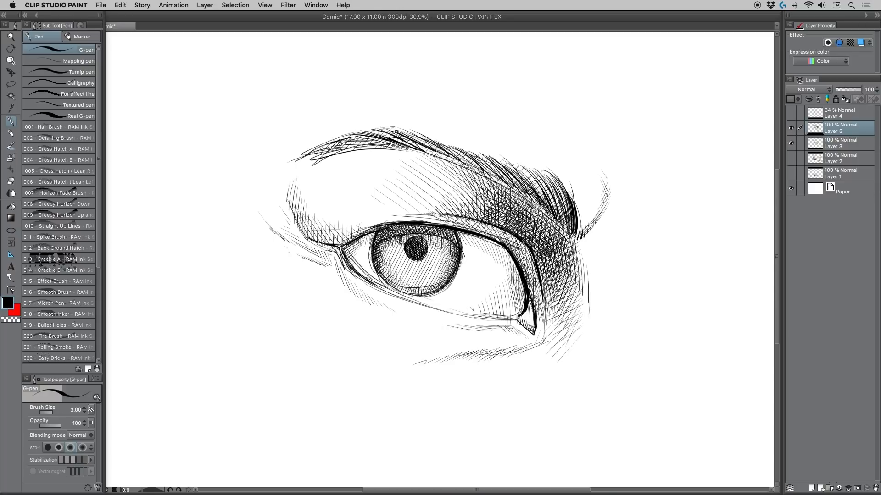
Step: Outline a window-shaped highlight on the iris, clear it with transparent colour, and carve a notch from the pupil on Layer 3
left_click_drag(395, 256, 383, 263)
left_click_drag(378, 240, 402, 230)
left_click(11, 320)
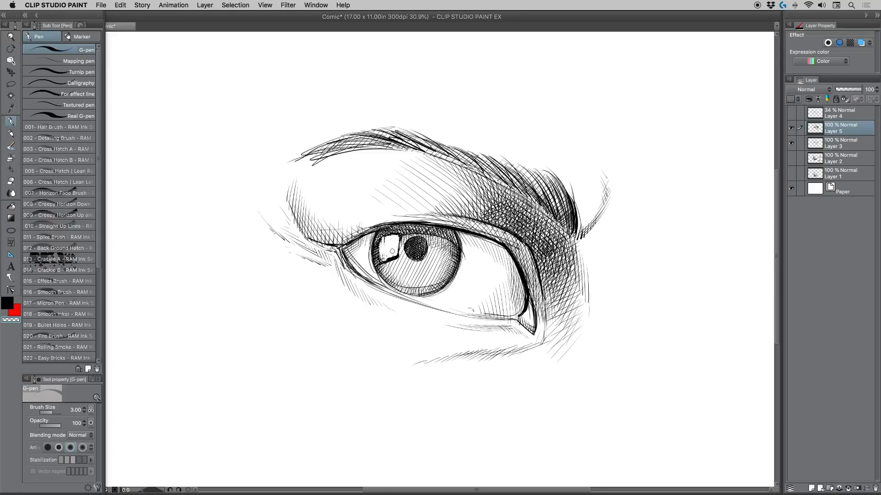
left_click_drag(382, 255, 382, 238)
left_click(834, 146)
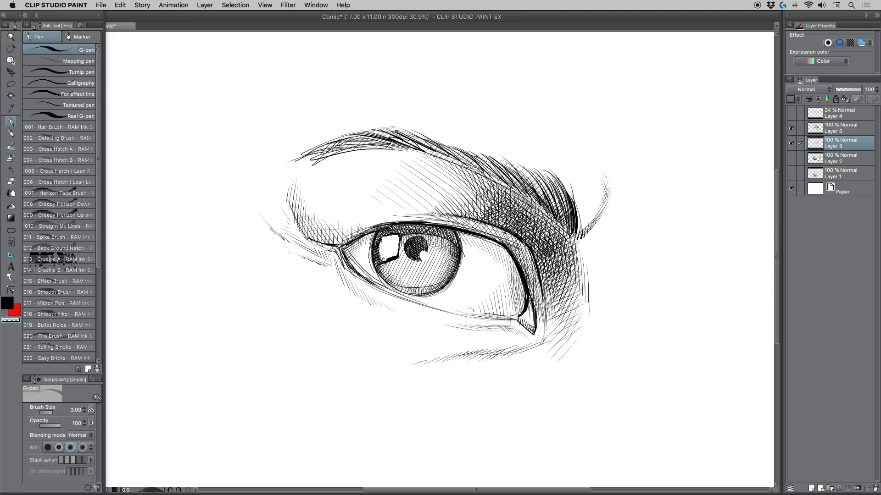
Step: Cut thin light strokes through the dark hatching above and below the inner corner on Layer 5 using transparent colour
left_click(836, 130)
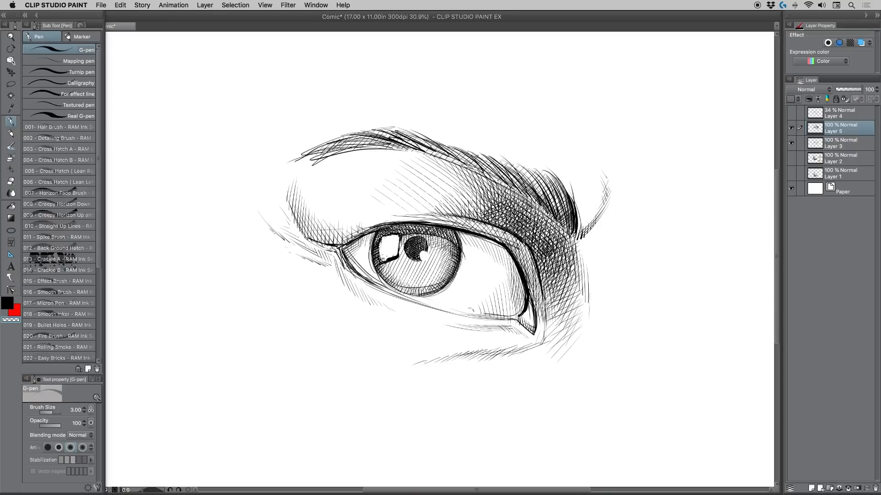
left_click_drag(478, 207, 485, 214)
left_click_drag(481, 198, 492, 216)
left_click_drag(490, 196, 500, 221)
left_click_drag(498, 192, 514, 228)
left_click_drag(511, 208, 519, 233)
mouse_move(552, 353)
left_mouse_down()
mouse_move(558, 314)
mouse_move(564, 321)
left_mouse_up()
left_click_drag(564, 374, 575, 311)
Step: Hatch the skin below the outer corner and the lower lid rim with the black G-pen
left_click(14, 36)
mouse_move(378, 158)
left_mouse_down()
mouse_move(311, 142)
mouse_move(383, 156)
mouse_move(396, 197)
mouse_move(418, 209)
mouse_move(400, 163)
left_mouse_up()
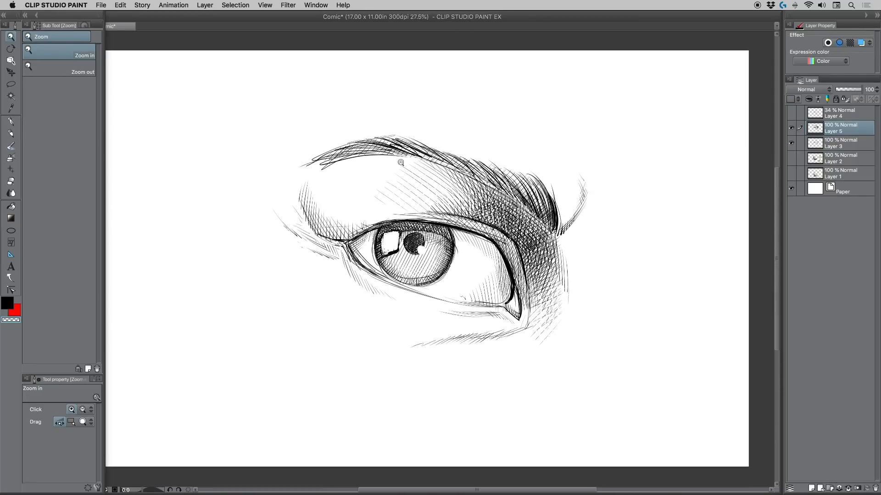
left_click(11, 121)
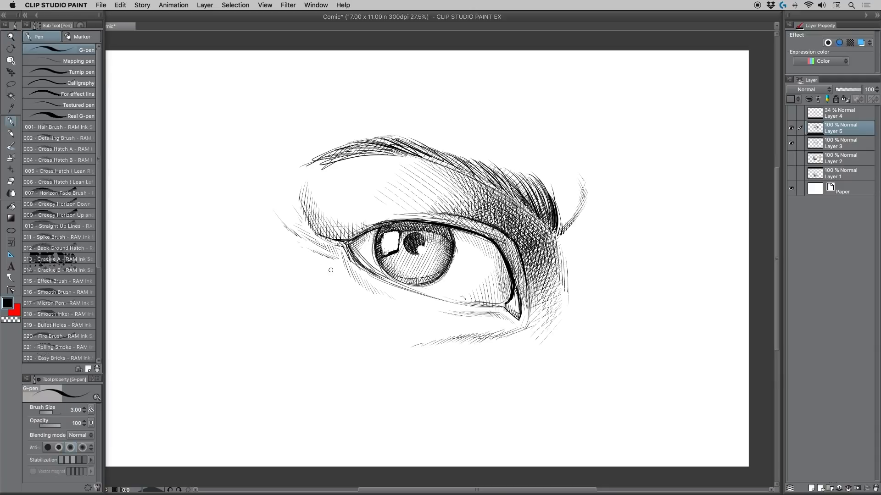
left_click_drag(327, 256, 377, 274)
left_click_drag(411, 282, 421, 292)
left_click_drag(420, 287, 434, 298)
left_click_drag(428, 288, 442, 299)
left_click_drag(437, 288, 451, 300)
left_click_drag(447, 293, 470, 304)
left_click_drag(414, 284, 414, 289)
left_click_drag(404, 280, 412, 289)
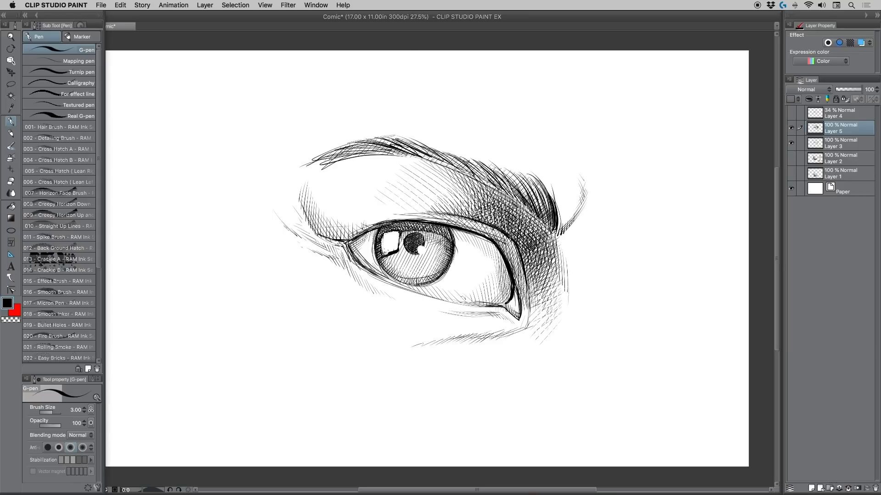
Step: Add fine strokes to the upper lid crease and hatch the skin under the lower lid
mouse_move(510, 277)
left_mouse_down()
mouse_move(524, 252)
mouse_move(526, 265)
left_mouse_up()
left_click_drag(403, 213, 366, 213)
left_click_drag(353, 289, 377, 308)
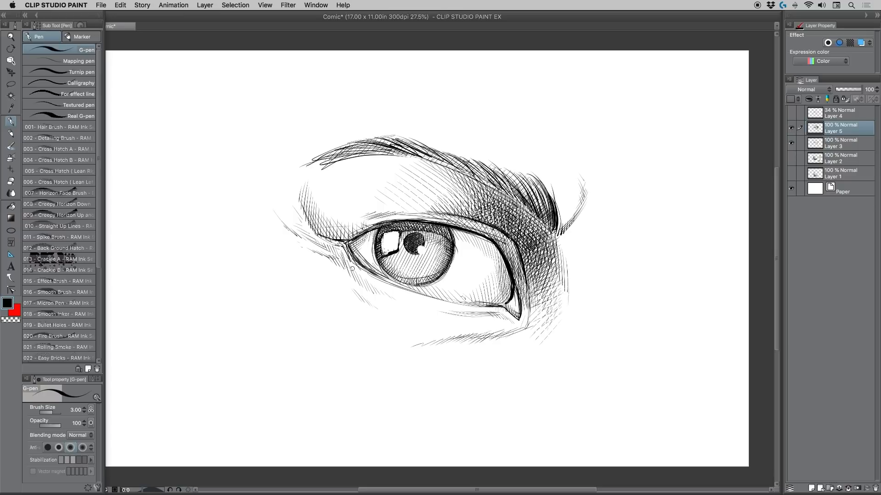
left_click_drag(355, 271, 383, 290)
left_click_drag(364, 278, 389, 293)
left_click_drag(351, 261, 369, 278)
left_click_drag(489, 315, 515, 324)
Step: Darken the iris's inner side with curved hatching and shade the white of the eye beneath the upper lid
mouse_move(513, 291)
left_mouse_down()
mouse_move(518, 313)
mouse_move(507, 303)
left_mouse_up()
mouse_move(421, 229)
left_mouse_down()
mouse_move(439, 249)
mouse_move(448, 245)
mouse_move(440, 271)
left_mouse_up()
left_click_drag(436, 259, 432, 282)
left_click_drag(423, 276, 428, 284)
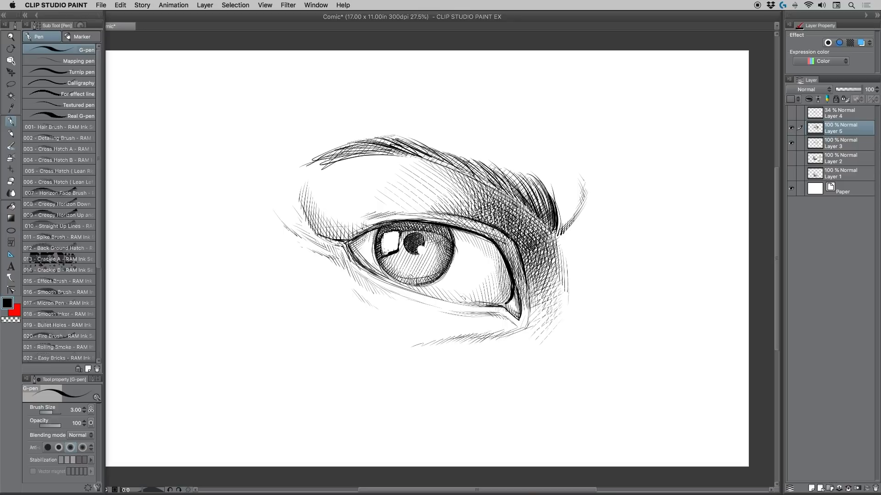
left_click_drag(430, 239, 434, 245)
left_click_drag(436, 247, 441, 266)
left_click_drag(374, 227, 368, 234)
left_click_drag(457, 228, 504, 245)
Step: Hatch below the lower lid and cover the bare skin between the upper lid and eyebrow with long diagonal strokes
mouse_move(350, 261)
left_mouse_down()
mouse_move(387, 294)
mouse_move(446, 311)
left_mouse_up()
left_click_drag(382, 309, 423, 325)
mouse_move(311, 213)
left_mouse_down()
mouse_move(349, 220)
mouse_move(376, 202)
mouse_move(394, 210)
mouse_move(366, 202)
mouse_move(403, 192)
mouse_move(385, 178)
mouse_move(407, 156)
left_mouse_up()
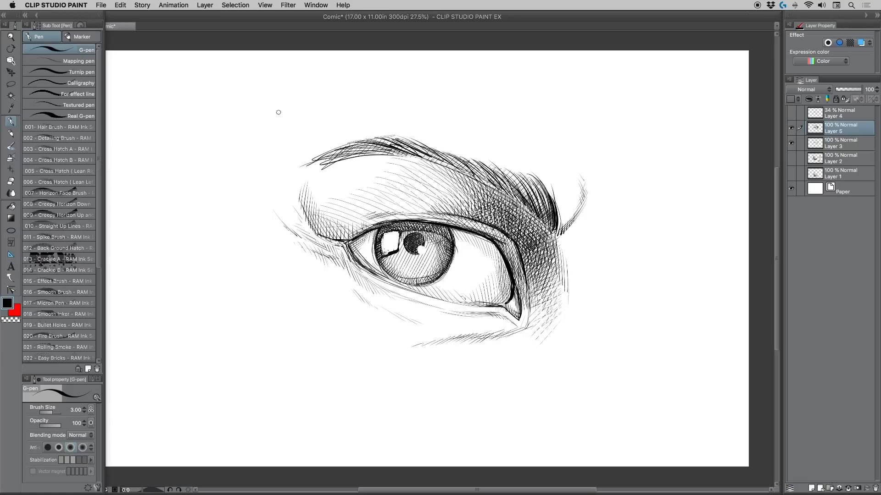
Step: Darken the eyebrow with another pass of dense hairs from its tail to the inner end
left_click_drag(367, 140, 402, 155)
mouse_move(358, 142)
left_mouse_down()
mouse_move(387, 151)
mouse_move(377, 153)
left_mouse_up()
left_click_drag(335, 151, 364, 154)
mouse_move(309, 161)
left_mouse_down()
mouse_move(409, 155)
mouse_move(400, 149)
left_mouse_up()
mouse_move(382, 136)
left_mouse_down()
mouse_move(463, 168)
mouse_move(452, 156)
left_mouse_up()
mouse_move(442, 148)
left_mouse_down()
mouse_move(483, 175)
mouse_move(443, 164)
mouse_move(521, 199)
left_mouse_up()
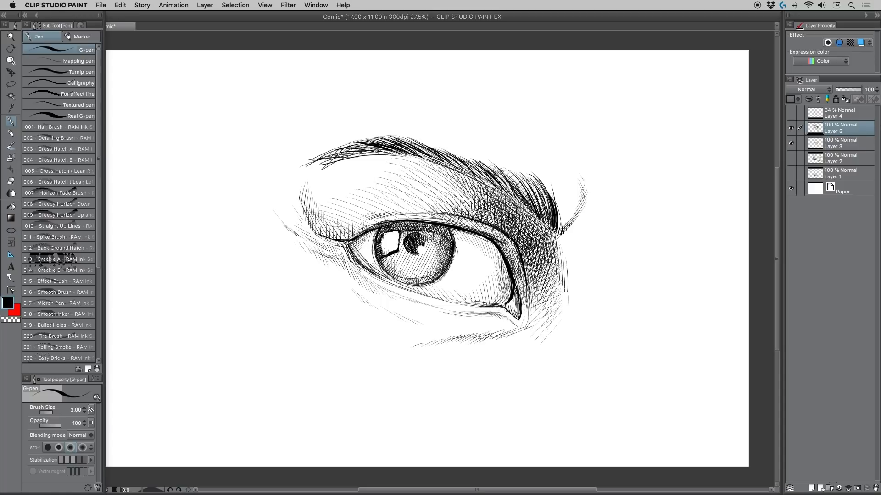
left_click_drag(499, 170, 538, 209)
left_click_drag(509, 173, 545, 213)
left_click_drag(532, 187, 556, 228)
left_click_drag(537, 183, 553, 201)
Step: Darken the cross-hatched shadow between the eye's inner corner and the brow's inner end
left_click_drag(500, 229, 527, 269)
mouse_move(519, 247)
left_mouse_down()
mouse_move(530, 273)
mouse_move(538, 270)
left_mouse_up()
left_click_drag(523, 227, 539, 260)
left_click_drag(537, 261, 541, 270)
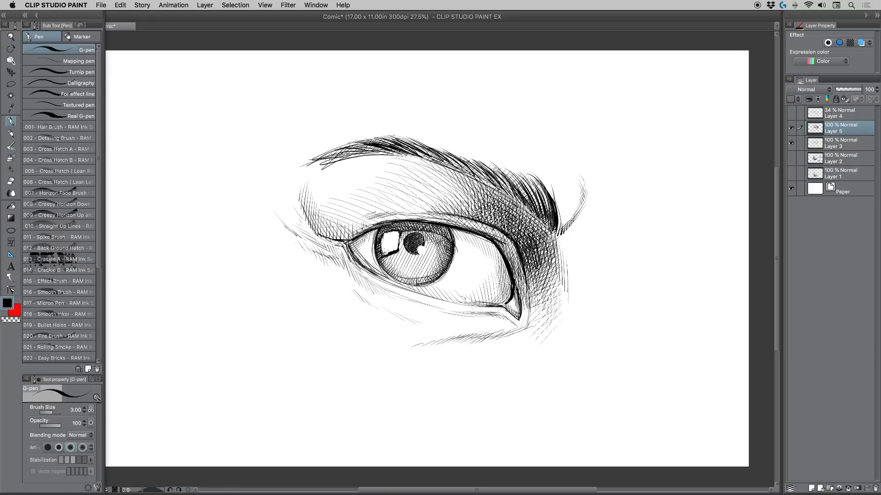
left_click_drag(535, 233, 543, 269)
left_click_drag(535, 228, 550, 261)
left_click_drag(547, 236, 555, 267)
Step: Shade the inner part of the upper lid with short strokes curving down toward the tear duct
left_click_drag(497, 240, 513, 262)
left_click_drag(503, 244, 517, 259)
left_click_drag(504, 235, 521, 285)
left_click_drag(510, 253, 520, 275)
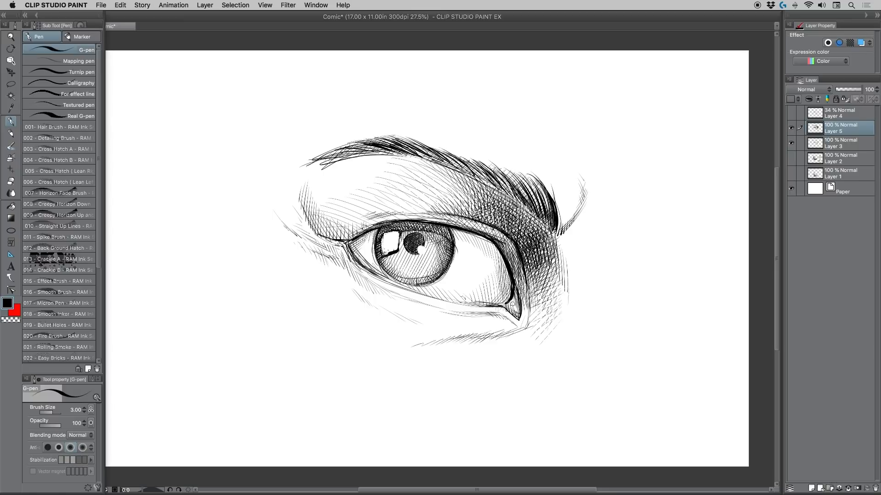
Step: Add short vertical strokes around the tear duct and more fine hatching across the iris
left_click_drag(525, 322, 523, 335)
left_click_drag(519, 325, 520, 333)
left_click_drag(527, 303, 526, 331)
left_click_drag(526, 306, 525, 333)
mouse_move(366, 232)
left_mouse_down()
mouse_move(414, 223)
mouse_move(492, 245)
mouse_move(453, 248)
left_mouse_up()
mouse_move(382, 227)
left_mouse_down()
mouse_move(373, 271)
mouse_move(408, 299)
left_mouse_up()
Step: Fill the skin between the lower lid and under-eye crease with slanted hatching and deepen the shading beside the tear duct
left_click_drag(500, 317, 443, 333)
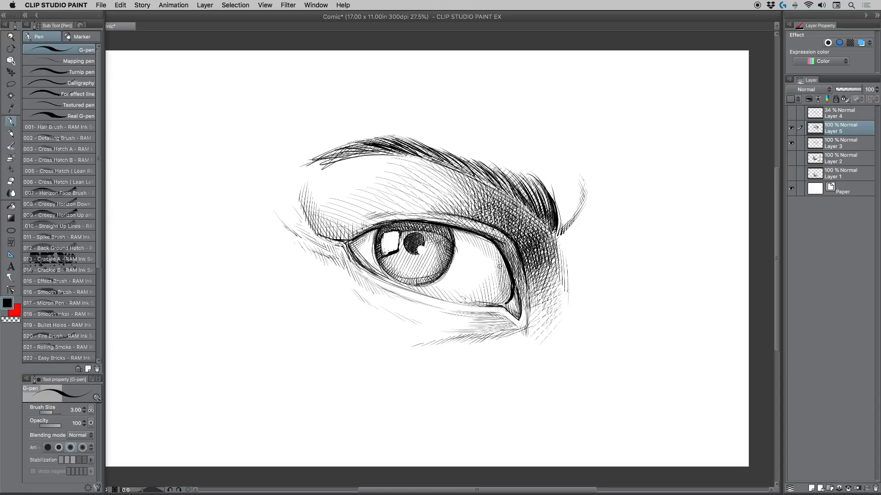
left_click_drag(492, 320, 465, 330)
left_click_drag(484, 322, 442, 332)
left_click_drag(469, 322, 417, 331)
left_click_drag(486, 324, 472, 333)
left_click_drag(489, 325, 475, 333)
mouse_move(498, 325)
left_mouse_down()
mouse_move(480, 334)
mouse_move(489, 333)
left_mouse_up()
mouse_move(506, 326)
left_mouse_down()
mouse_move(494, 334)
mouse_move(506, 323)
left_mouse_up()
mouse_move(524, 324)
left_mouse_down()
mouse_move(517, 329)
mouse_move(526, 302)
left_mouse_up()
left_click_drag(544, 279, 529, 293)
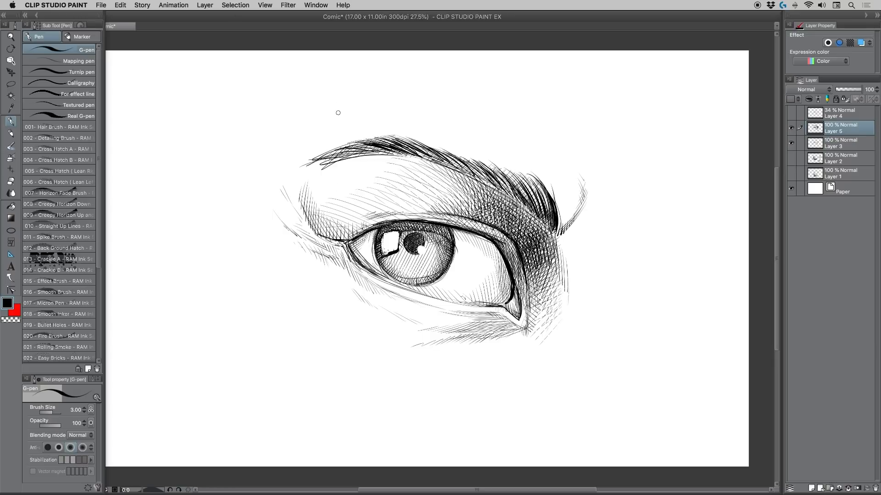
Step: Sketch light slanted hatching on the forehead above the brow's outer end, with small accent strokes in the pupil and under-eye crease
left_click_drag(354, 110, 317, 124)
left_click_drag(471, 328, 481, 333)
mouse_move(418, 246)
left_mouse_down()
mouse_move(426, 251)
mouse_move(421, 245)
left_mouse_up()
left_click_drag(332, 113, 315, 128)
left_click_drag(318, 122, 312, 133)
Step: Thicken the inner half of the eyebrow with more short hair strokes flicked up toward its upper edge
left_click_drag(529, 200, 517, 181)
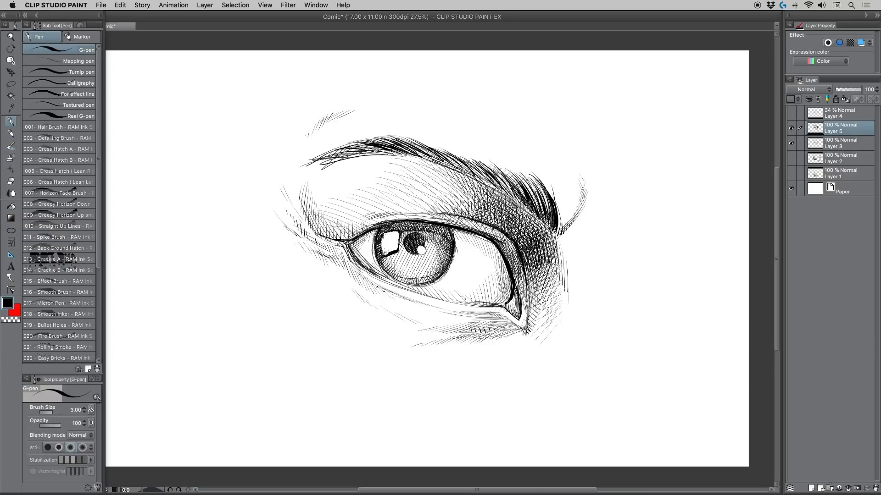
left_click_drag(537, 208, 532, 194)
left_click_drag(534, 195, 499, 175)
left_click_drag(507, 190, 495, 174)
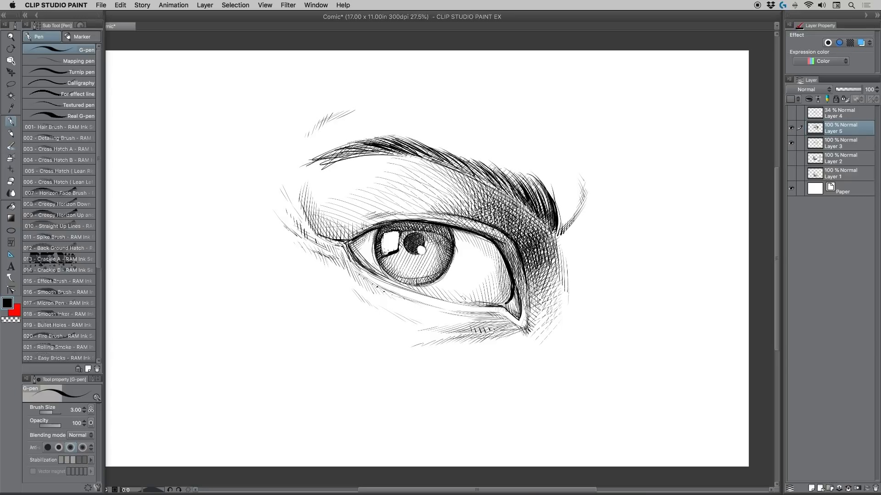